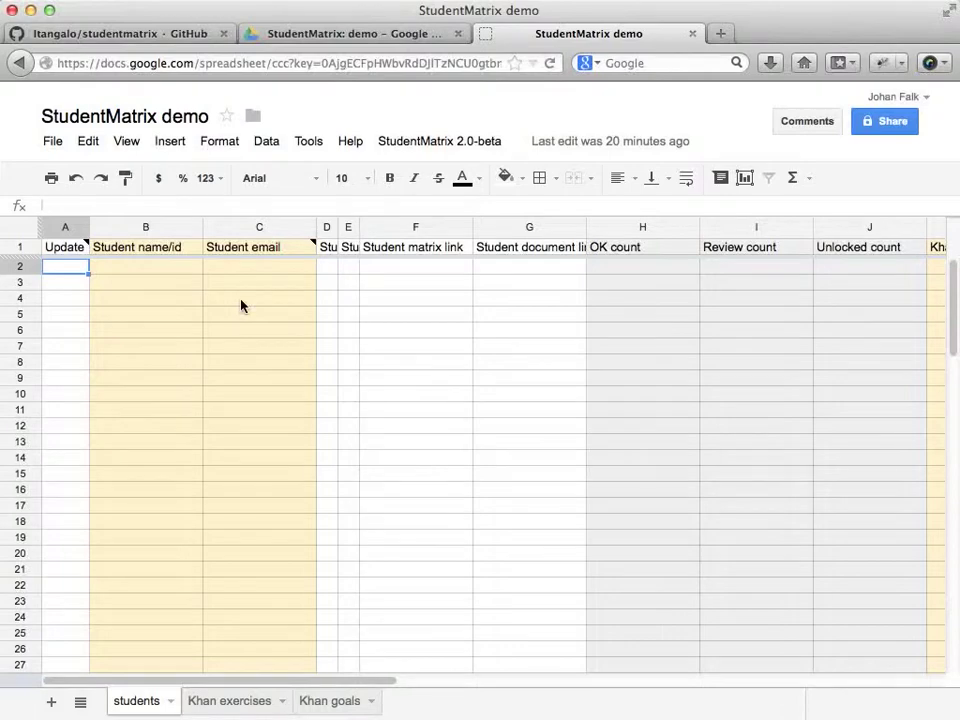
Review the File menu and the global StudentMatrix settings showing the class folder name.
key(super+Tab)
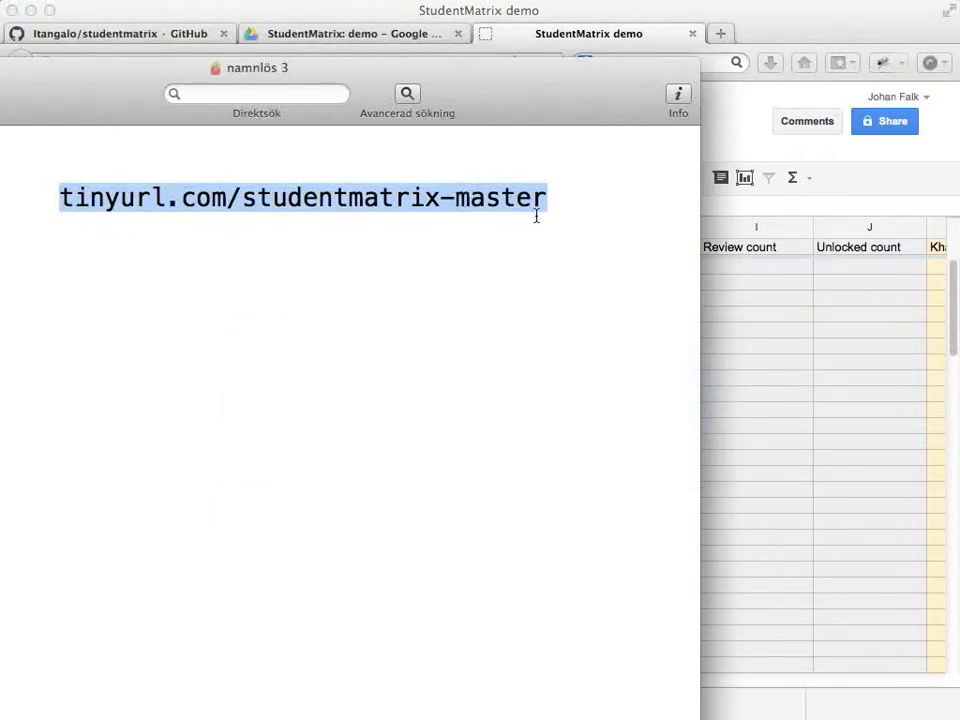
key(super+Tab)
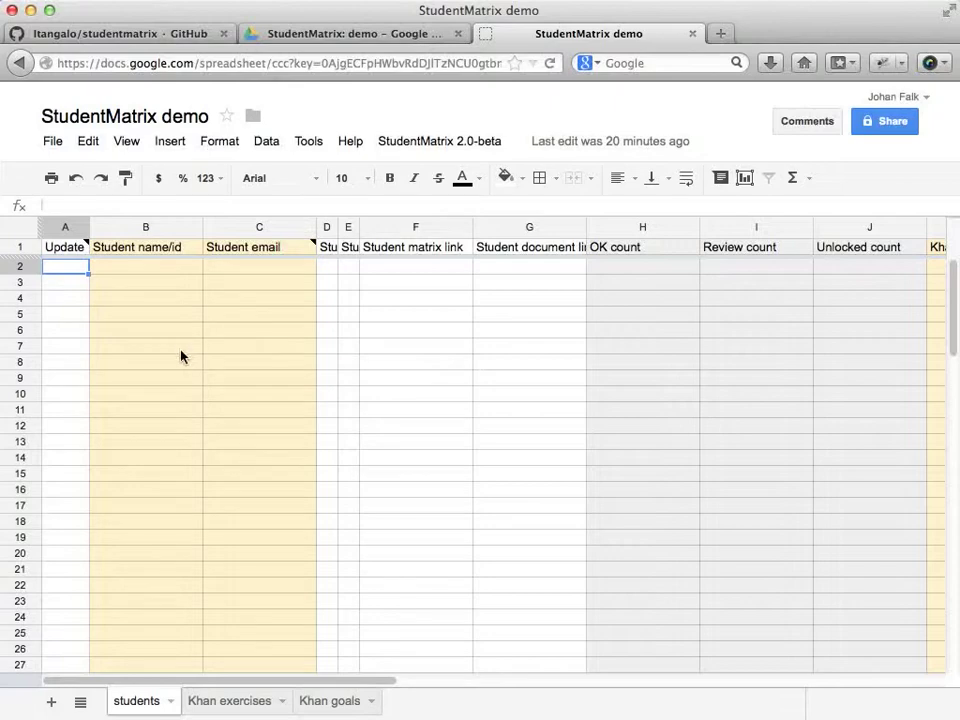
click(54, 143)
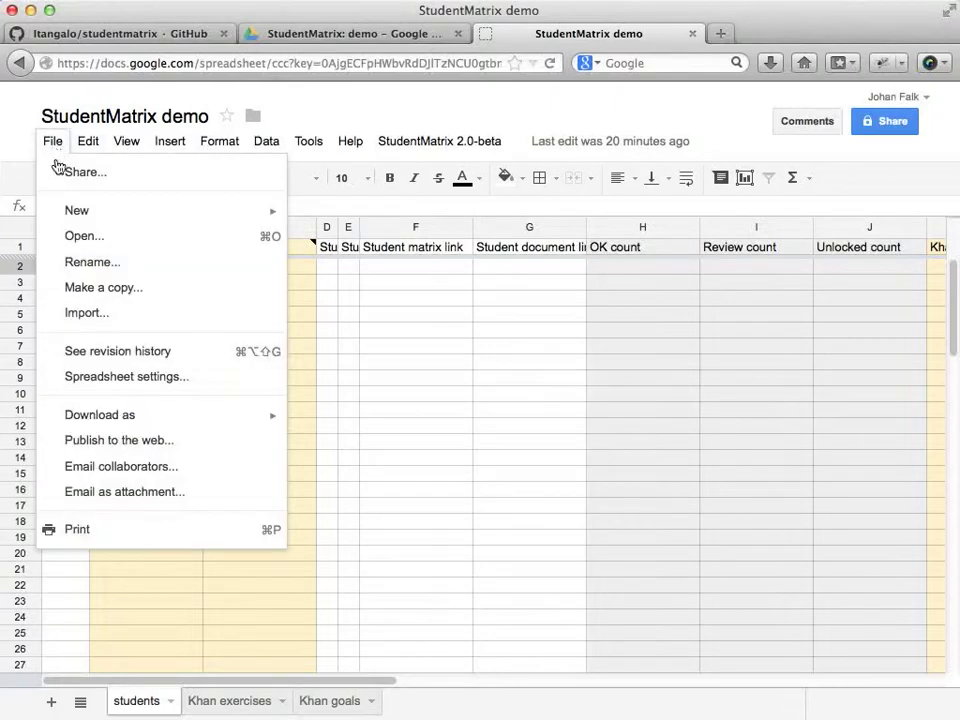
click(320, 305)
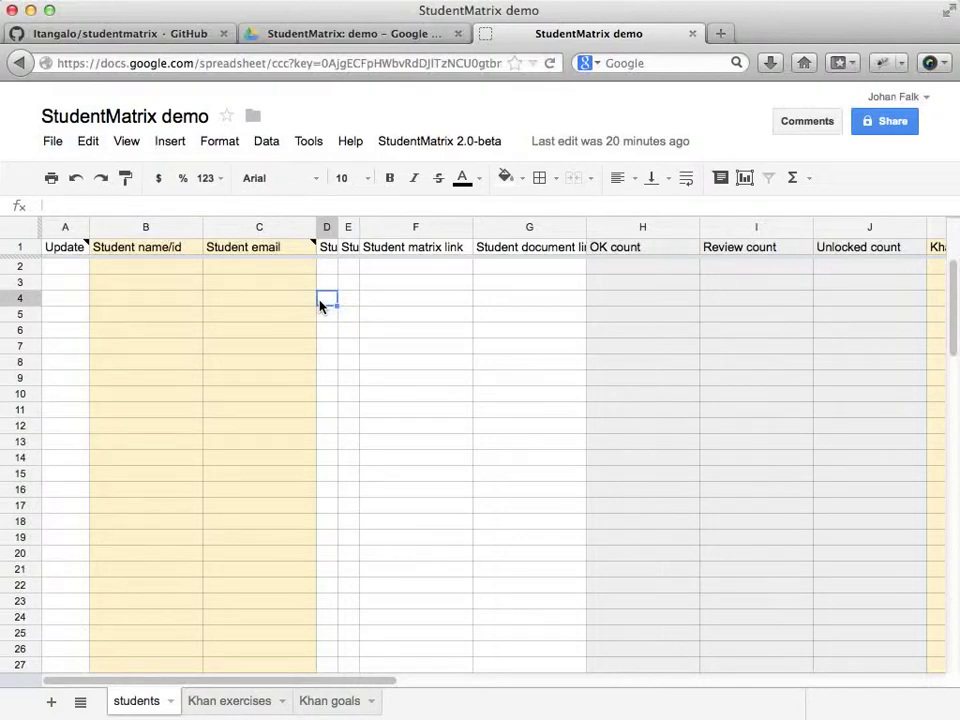
click(425, 146)
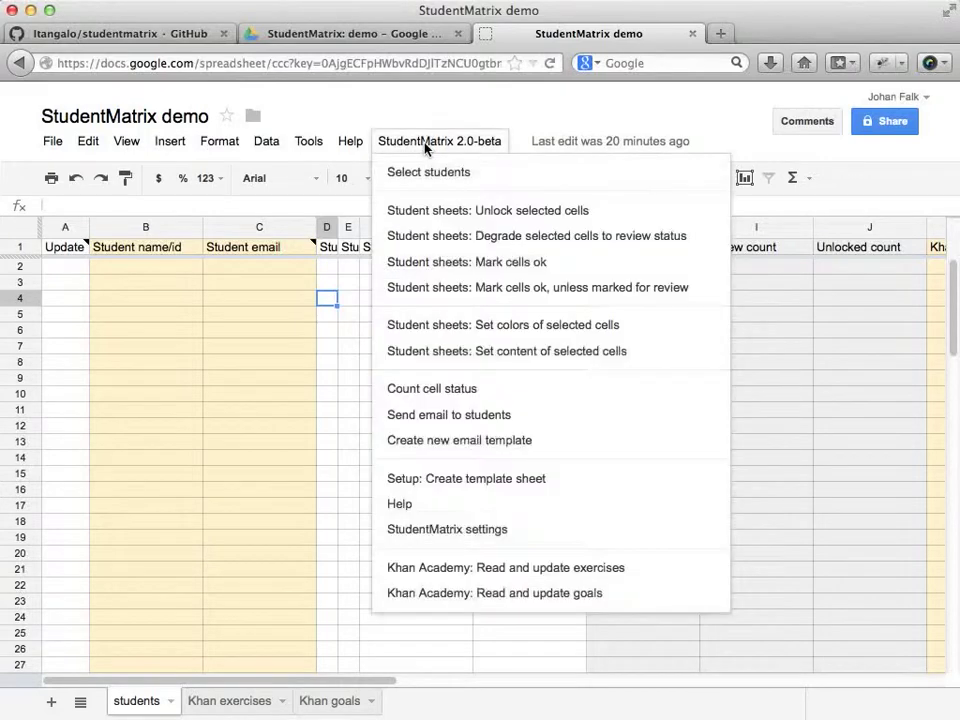
click(447, 530)
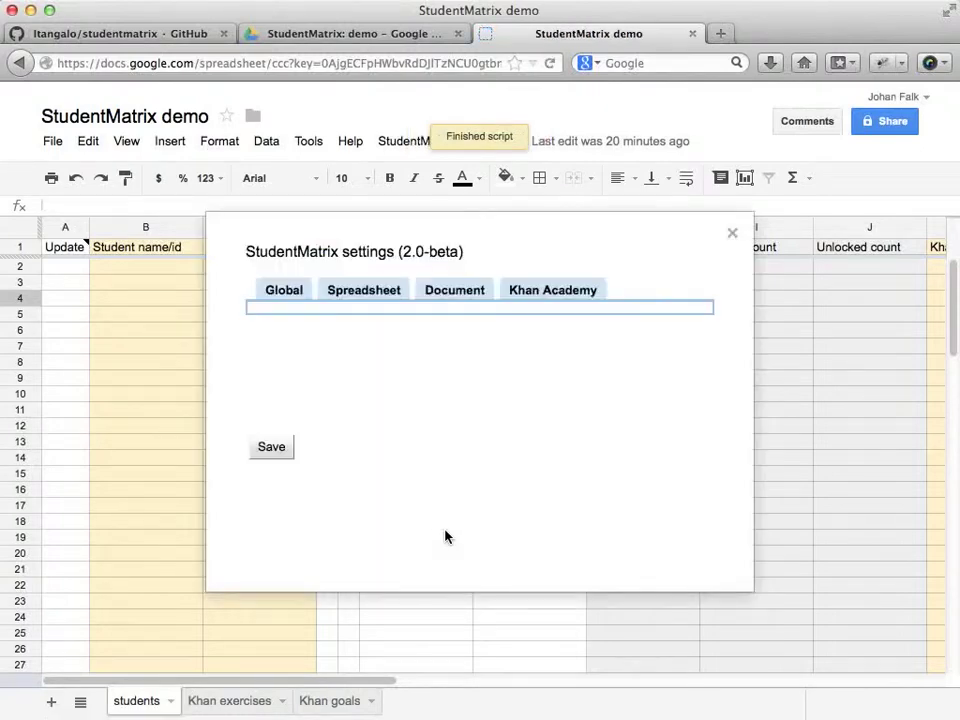
click(276, 292)
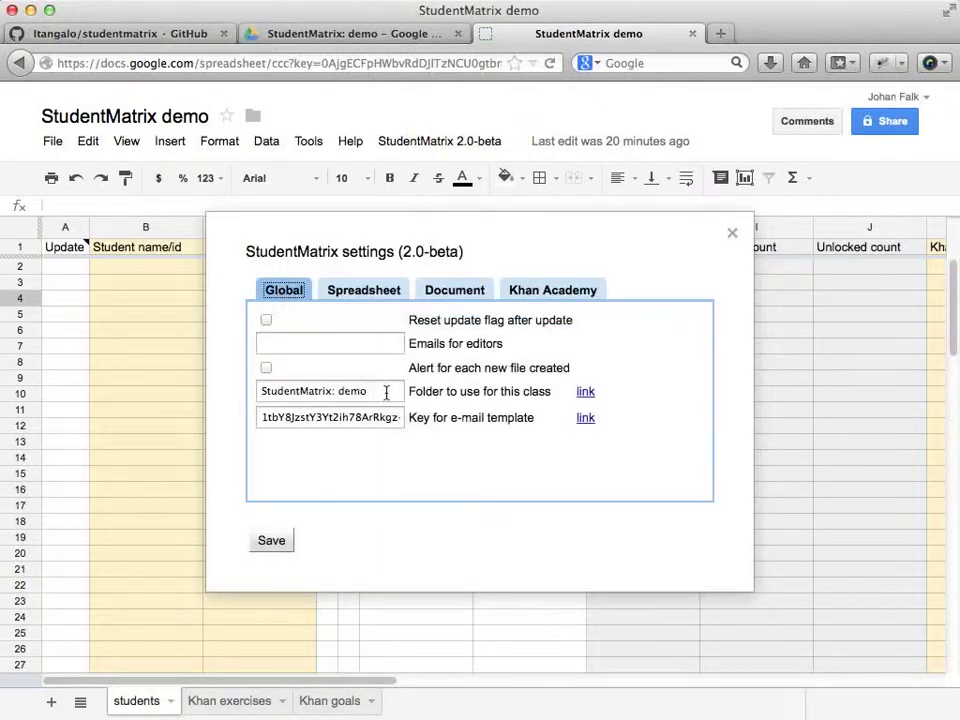
drag(386, 393, 261, 392)
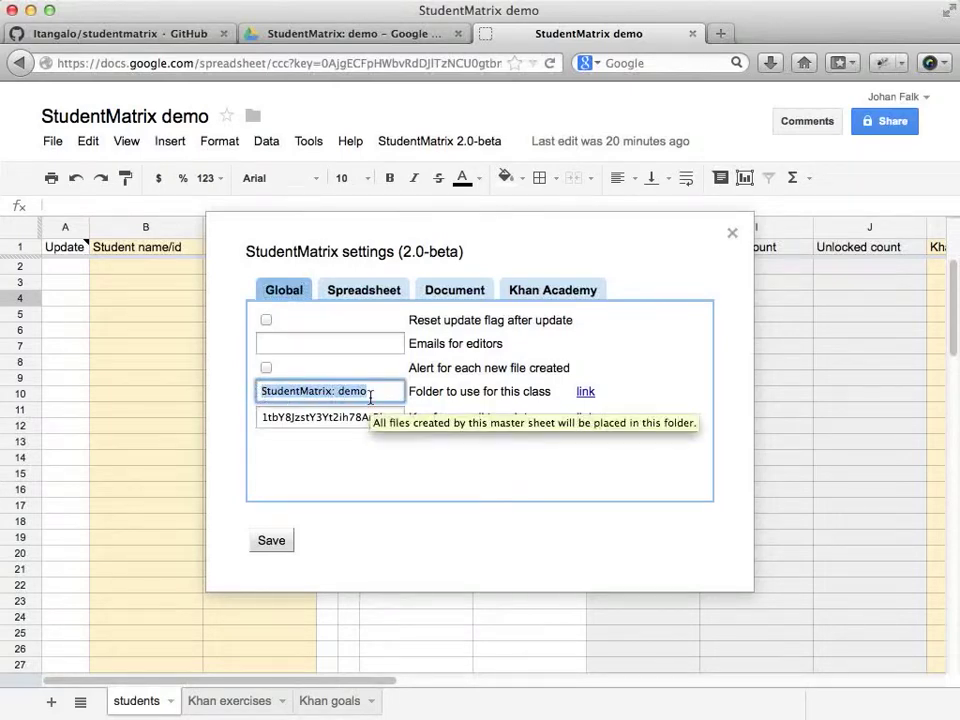
click(732, 235)
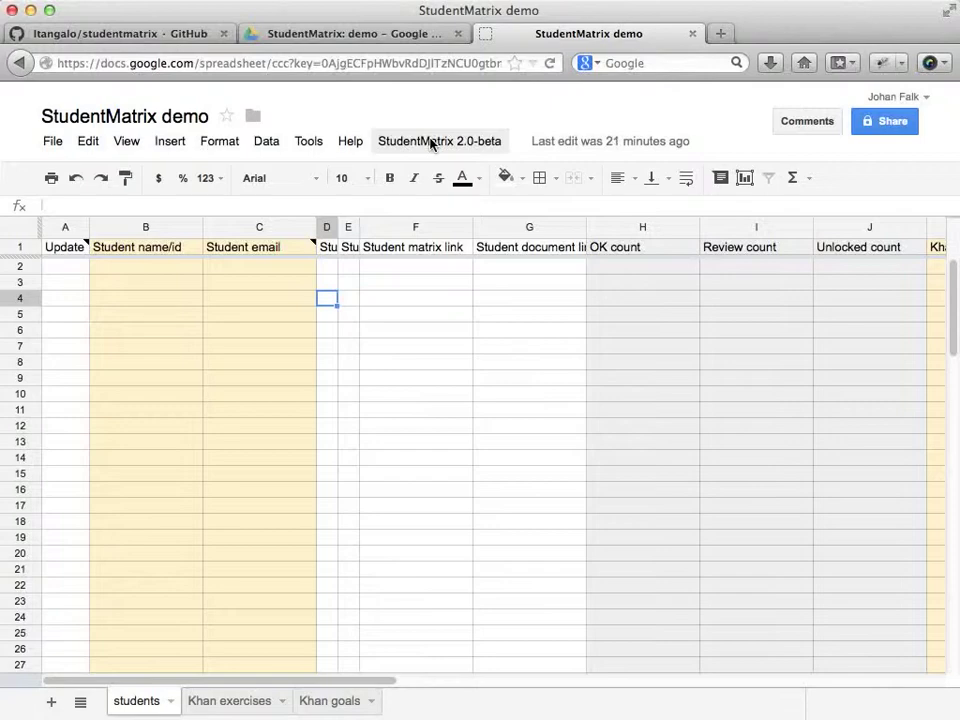
Create a template sheet named 'Mallmatris demo' from StudentMatrix Setup.
click(432, 144)
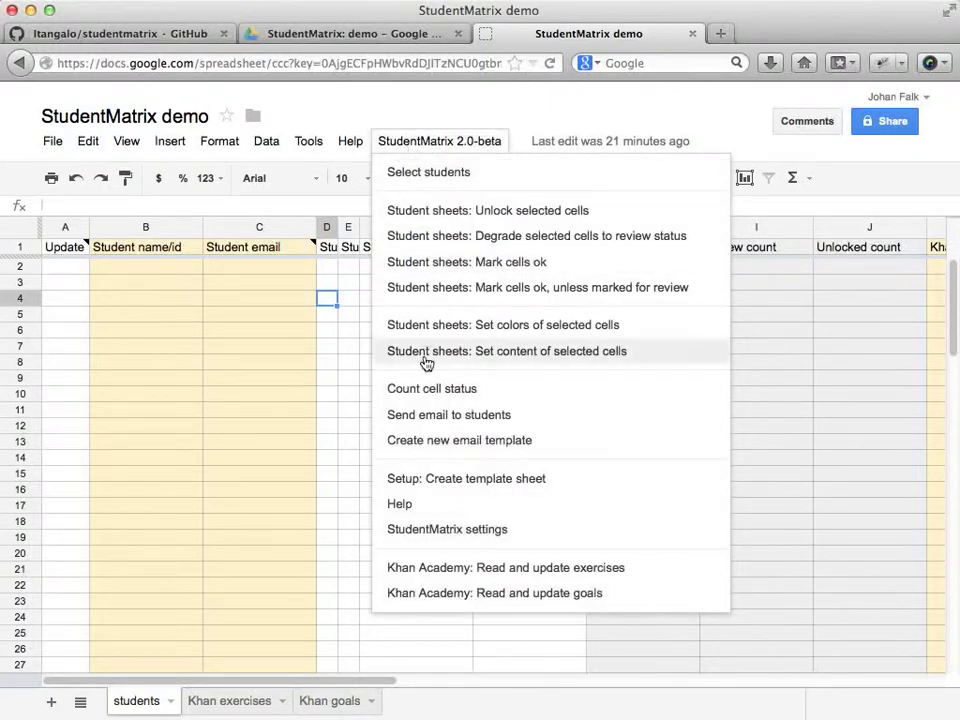
click(511, 482)
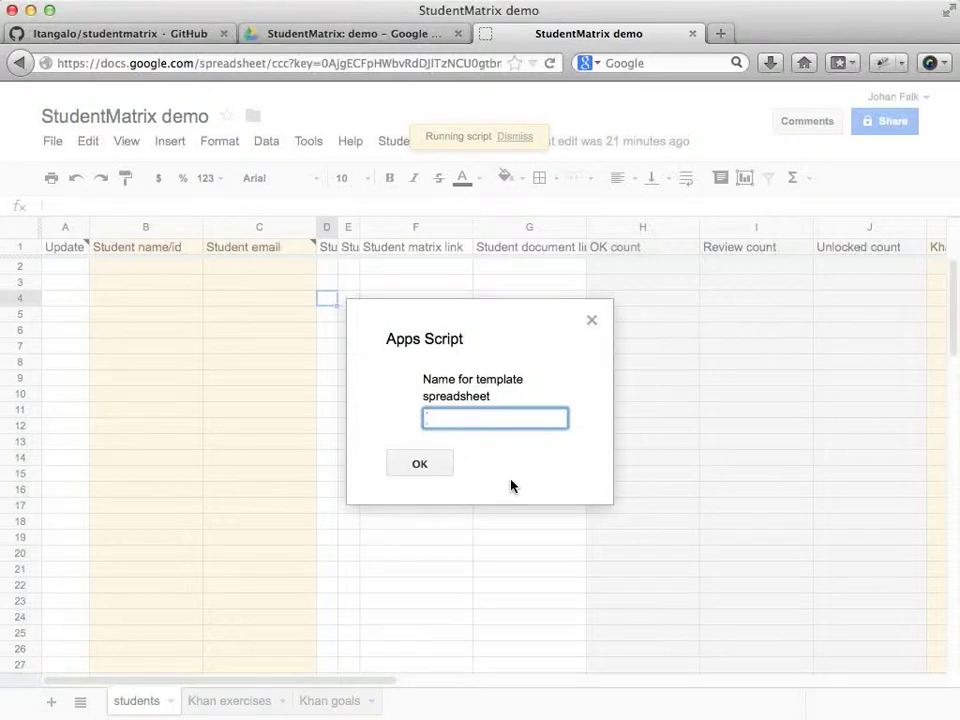
text(Student)
key(BackSpace)
key(BackSpace)
key(BackSpace)
key(BackSpace)
key(BackSpace)
key(BackSpace)
key(BackSpace)
text(Mallmatris demo)
click(418, 466)
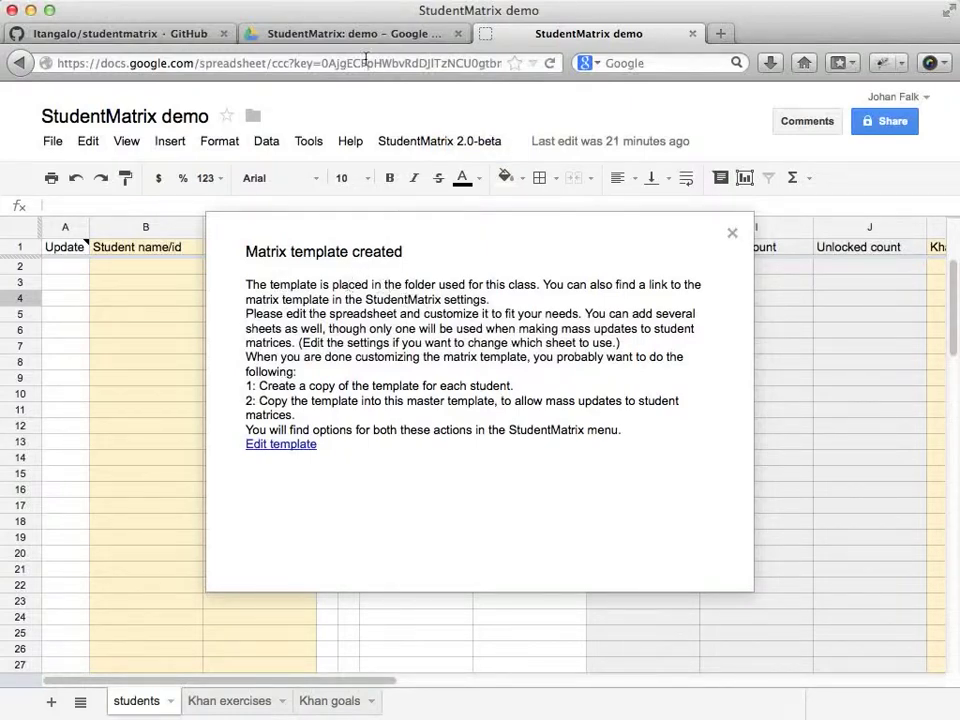
click(348, 35)
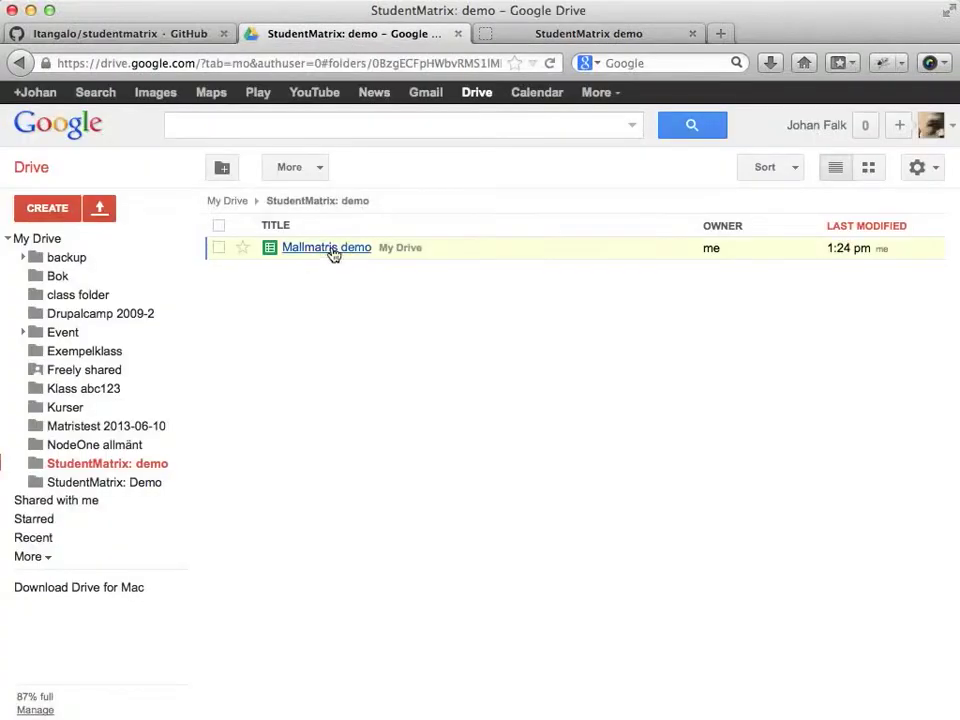
click(528, 36)
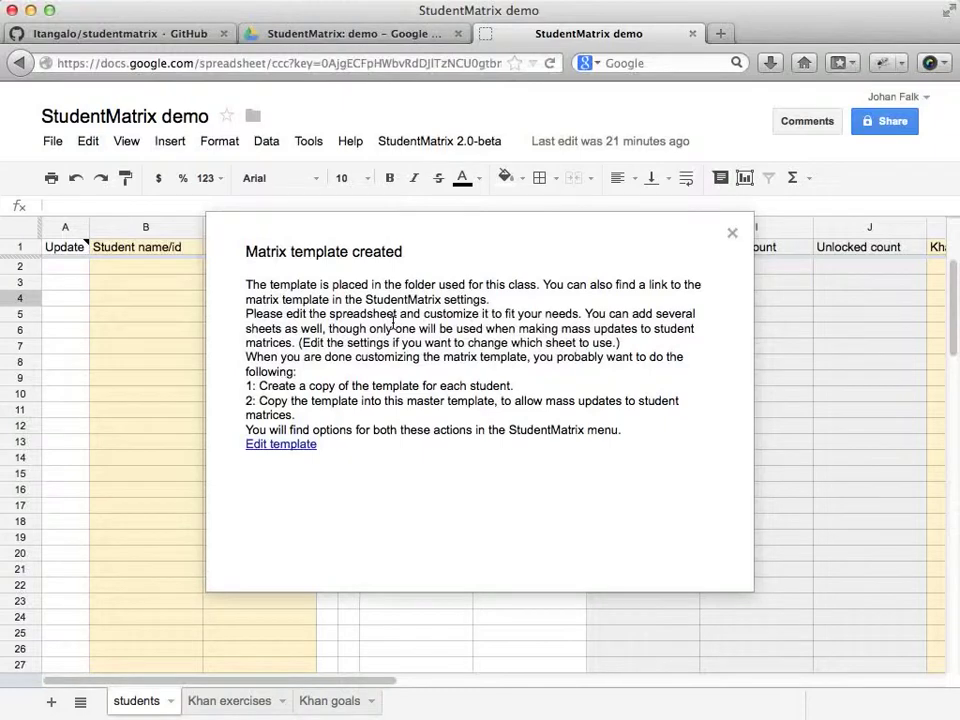
Open the empty Mallmatris demo template for editing, then switch to the math 2b sketch.
click(270, 444)
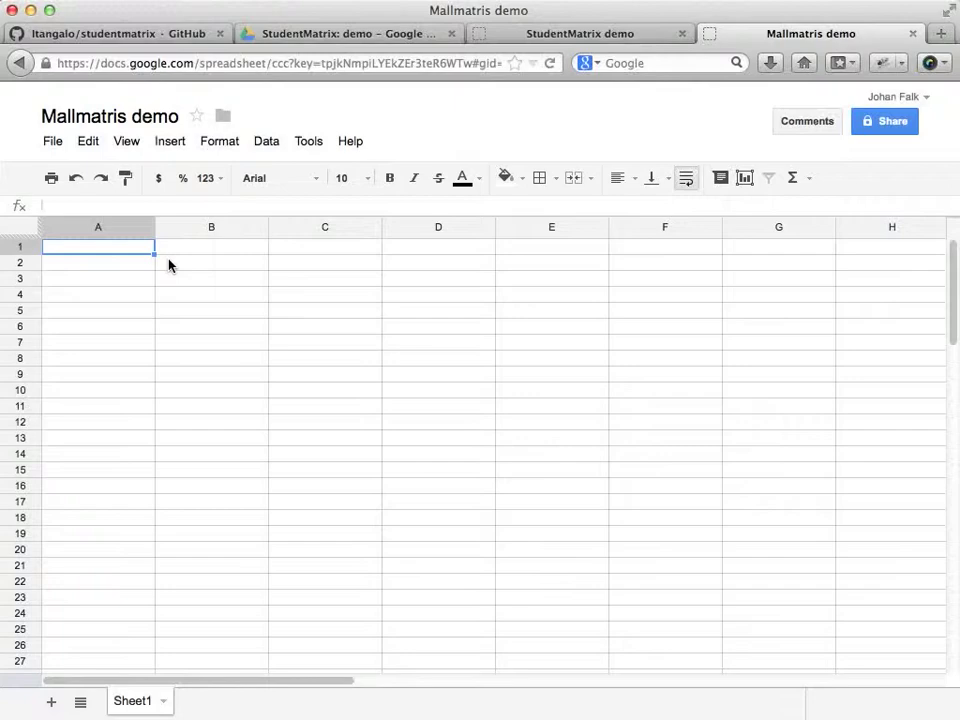
key(super+Tab)
key(super+Tab)
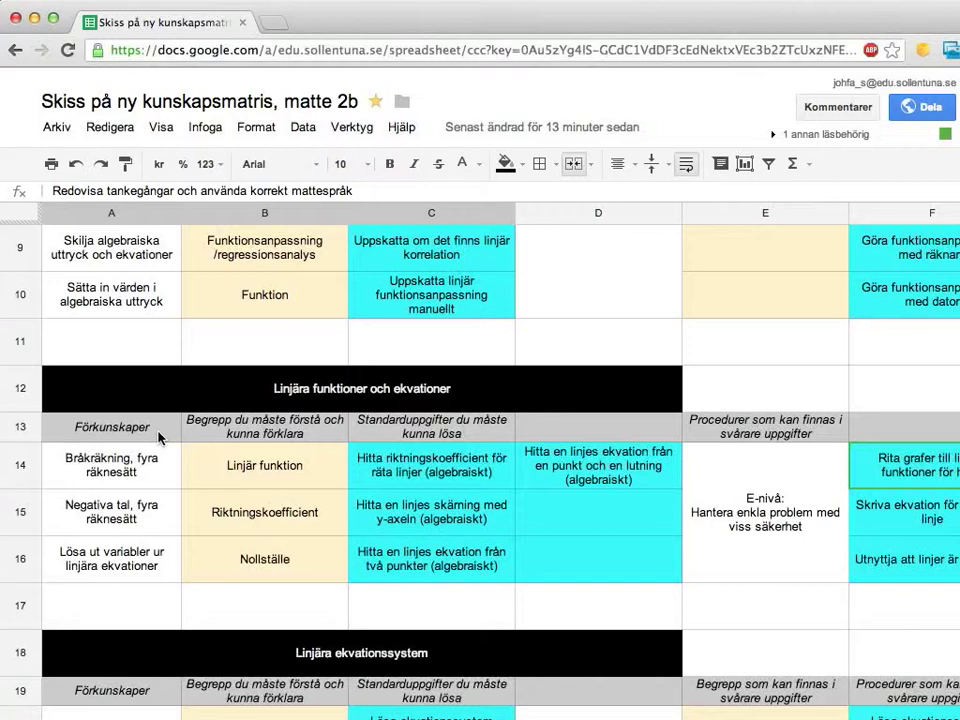
Copy the sketch's A13:E16 Förkunskaper block and paste it at A1 of Mallmatris demo.
drag(155, 433, 735, 530)
key(super+c)
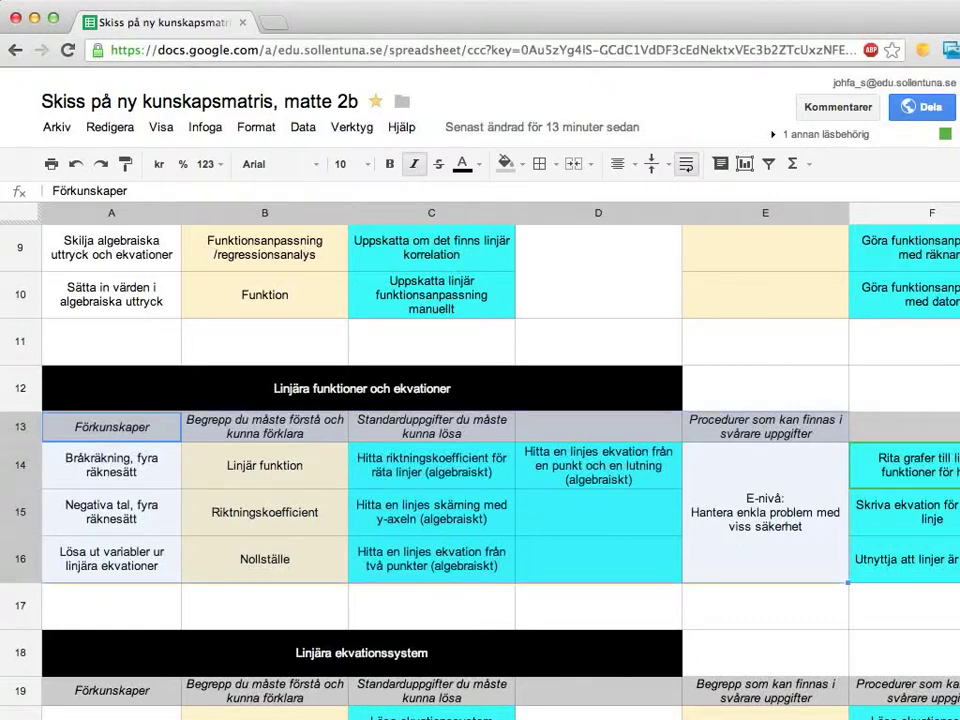
key(super+Tab)
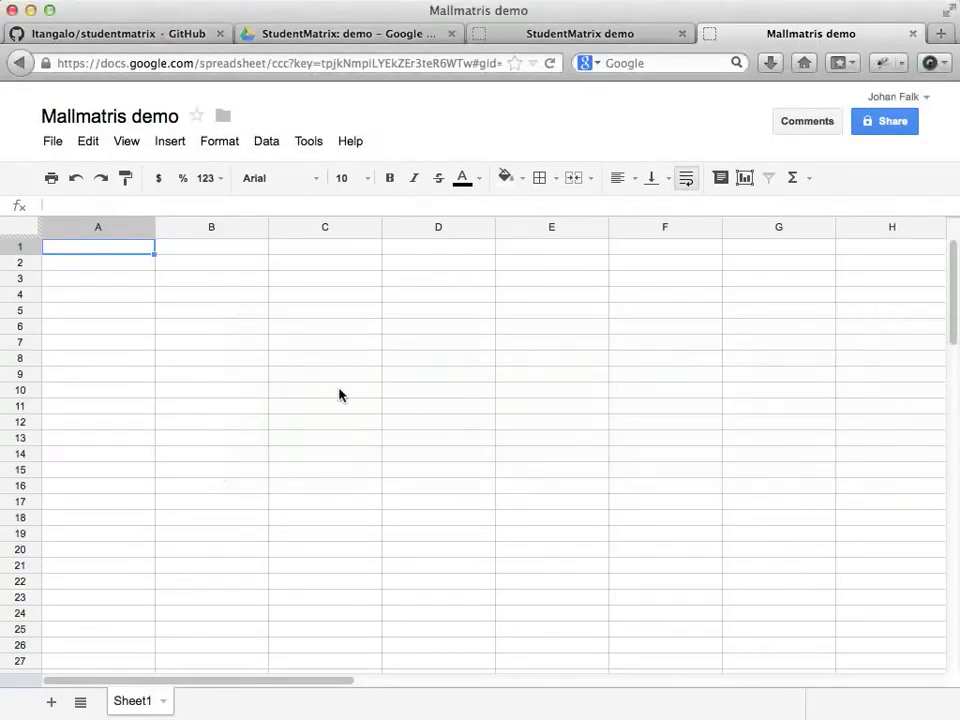
key(super+v)
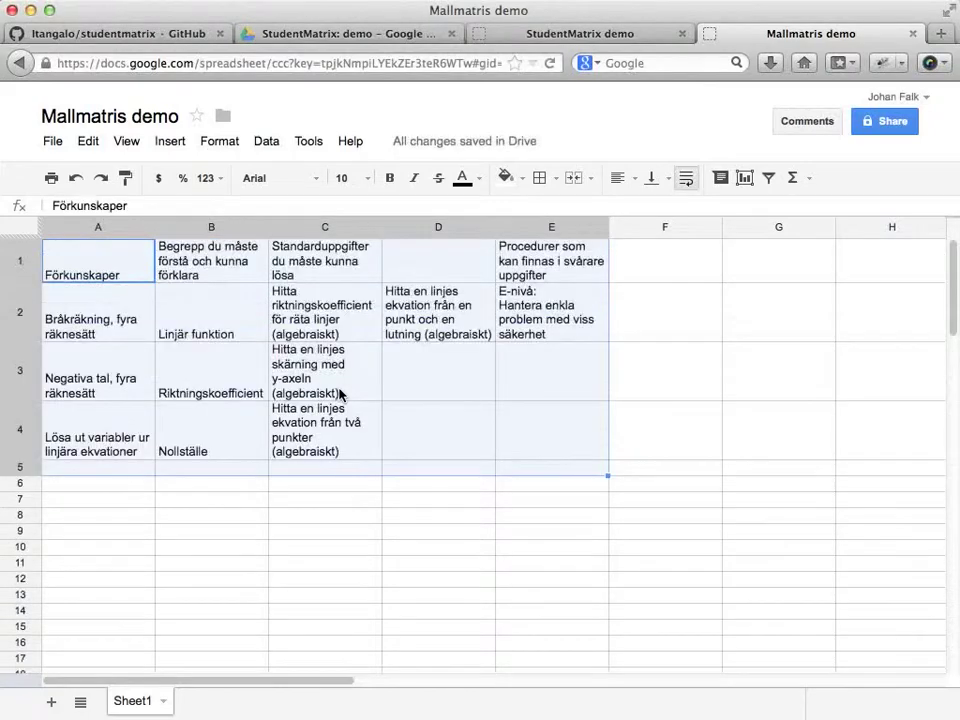
Fill the row 1 header cells light grey and merge E2:E4 into one cell.
click(450, 424)
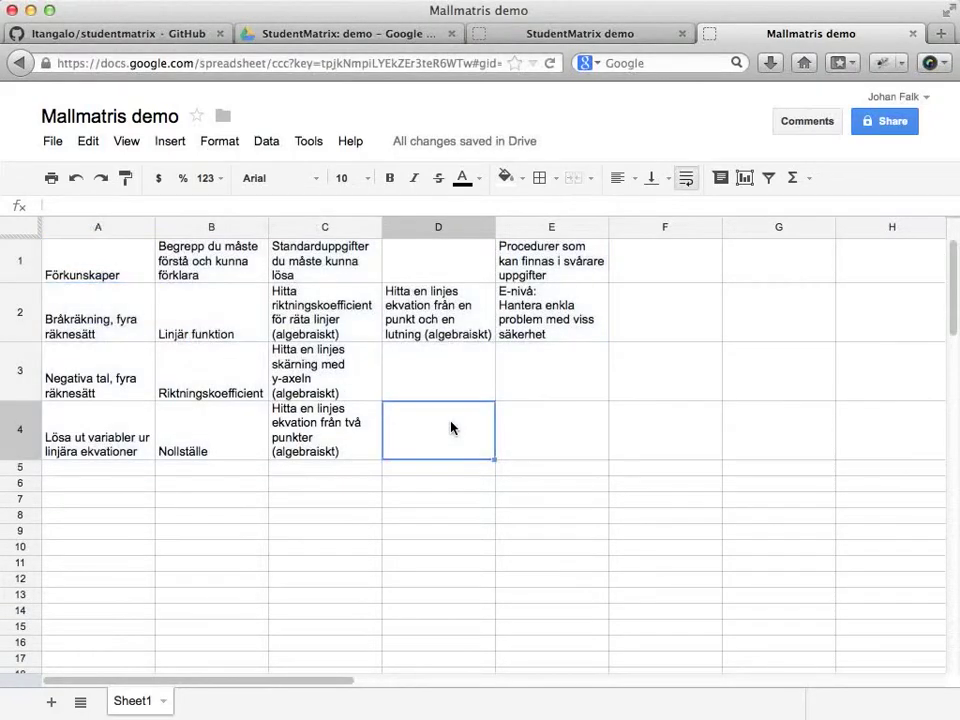
drag(96, 253, 508, 266)
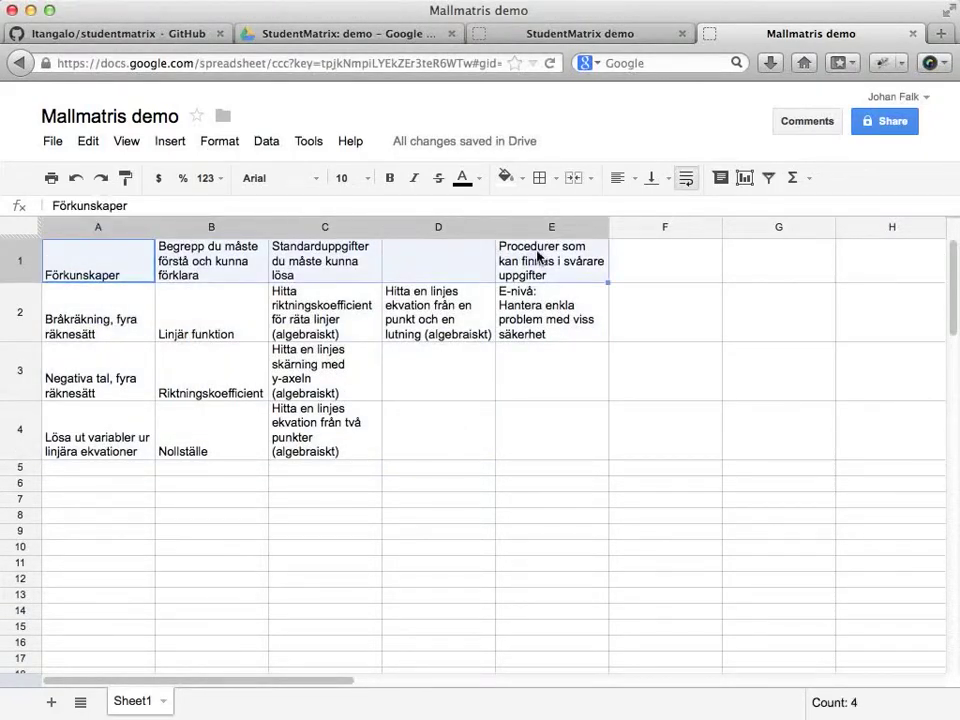
click(524, 184)
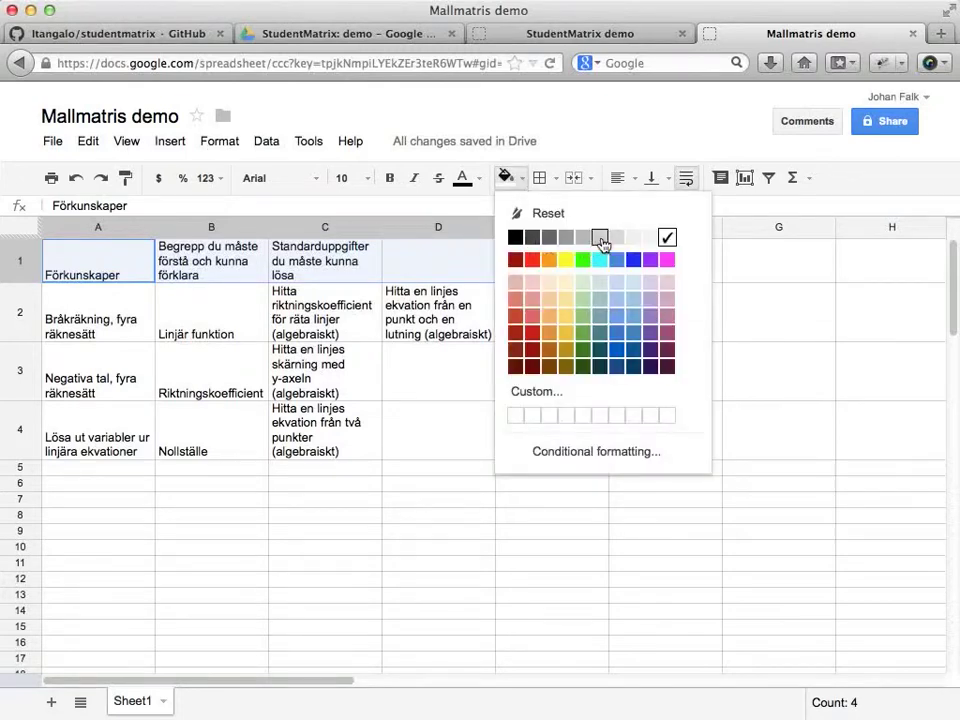
click(600, 239)
drag(538, 322, 536, 439)
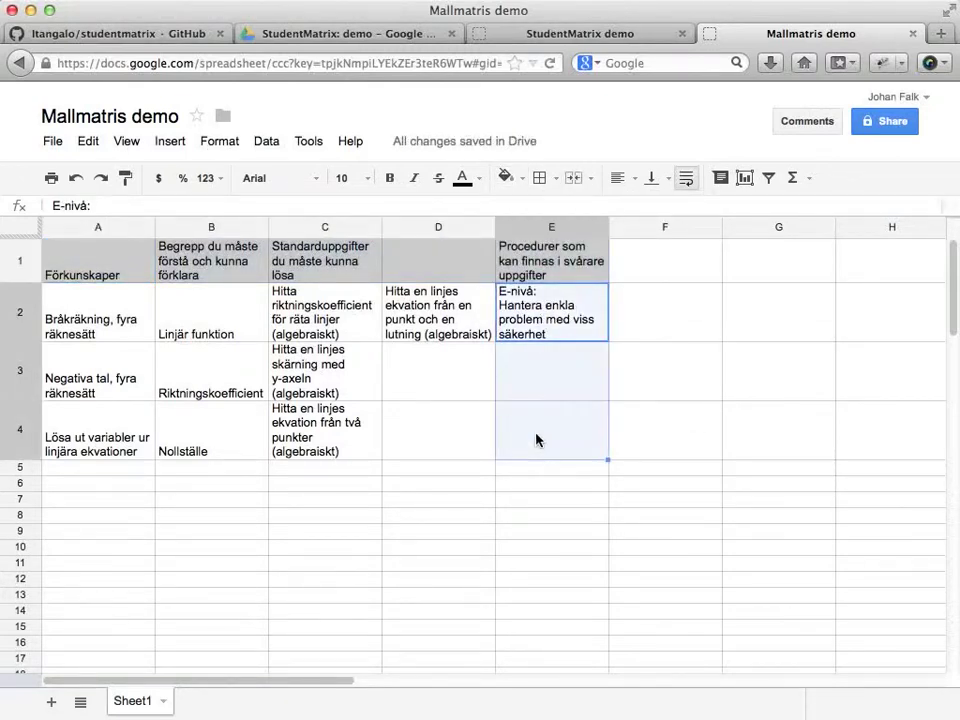
click(574, 178)
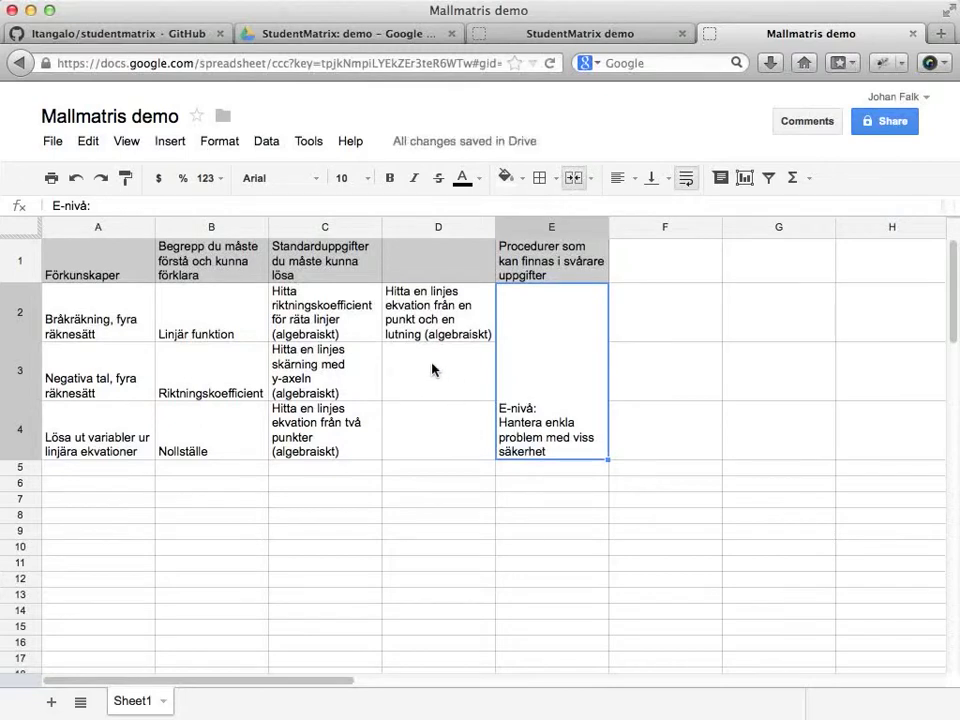
Fill the task cells C2:D4 with cyan.
drag(111, 311, 140, 418)
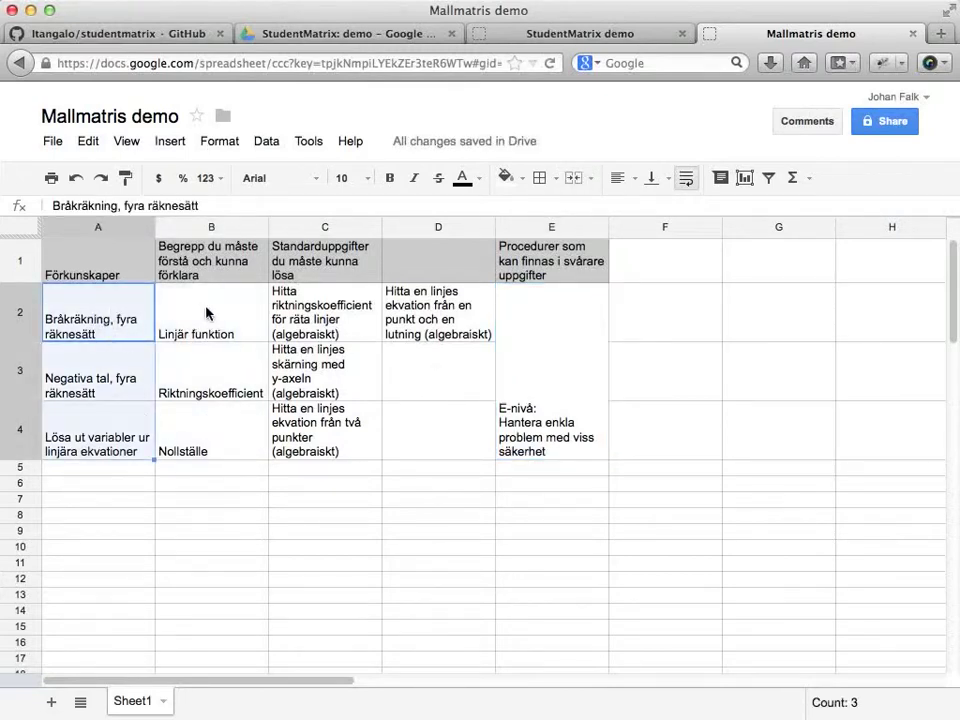
drag(210, 313, 211, 437)
click(506, 178)
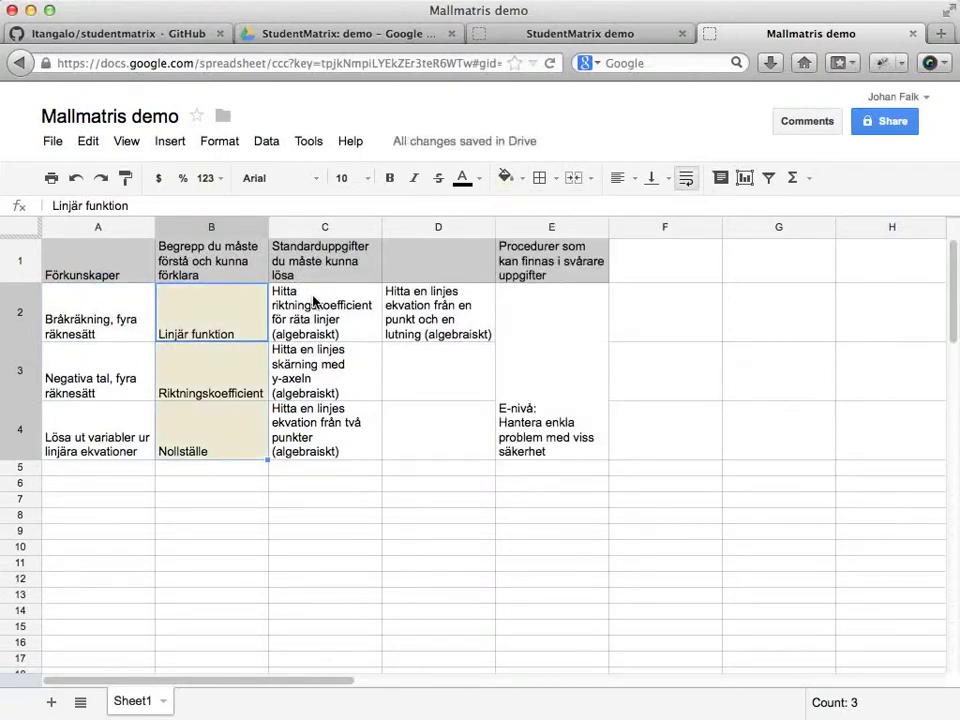
drag(320, 318, 443, 429)
click(506, 178)
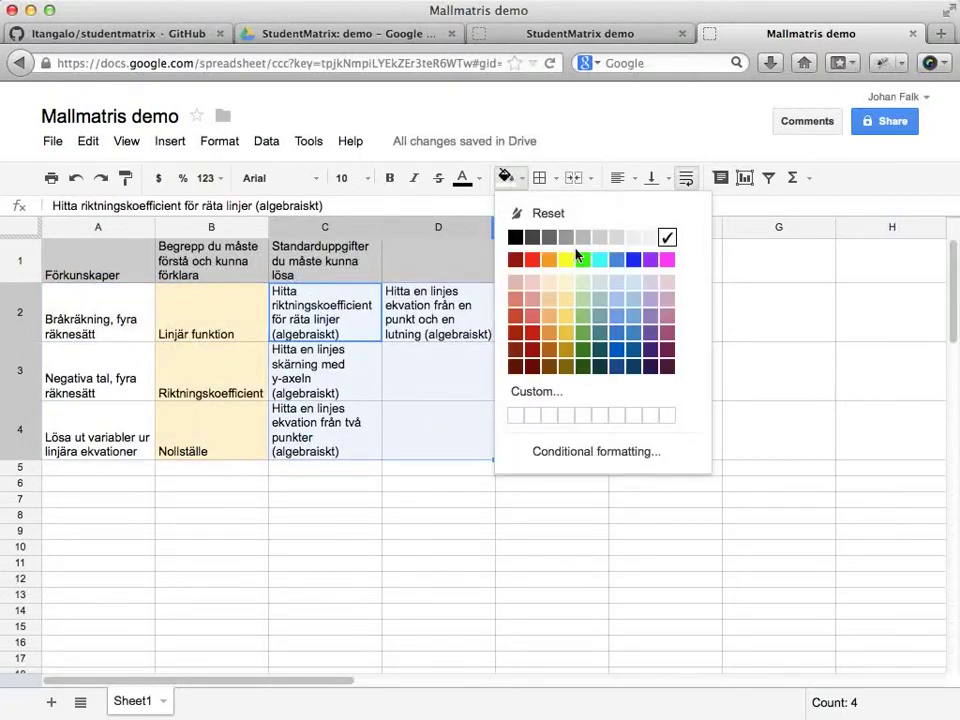
click(600, 259)
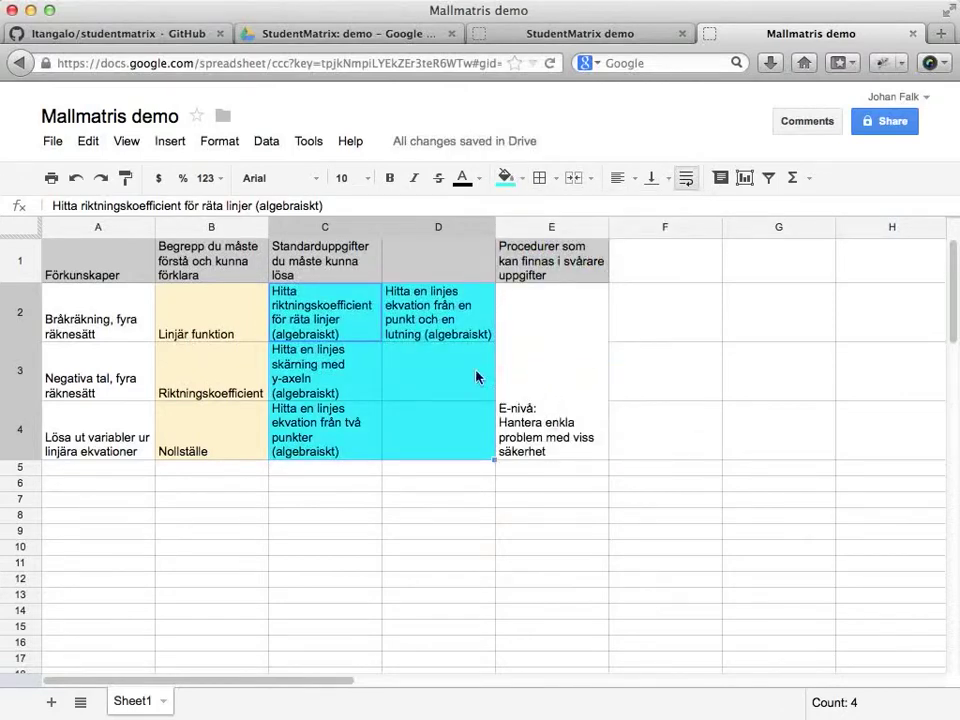
Centre the text in A1:E4 both horizontally and vertically.
drag(122, 270, 562, 444)
click(620, 179)
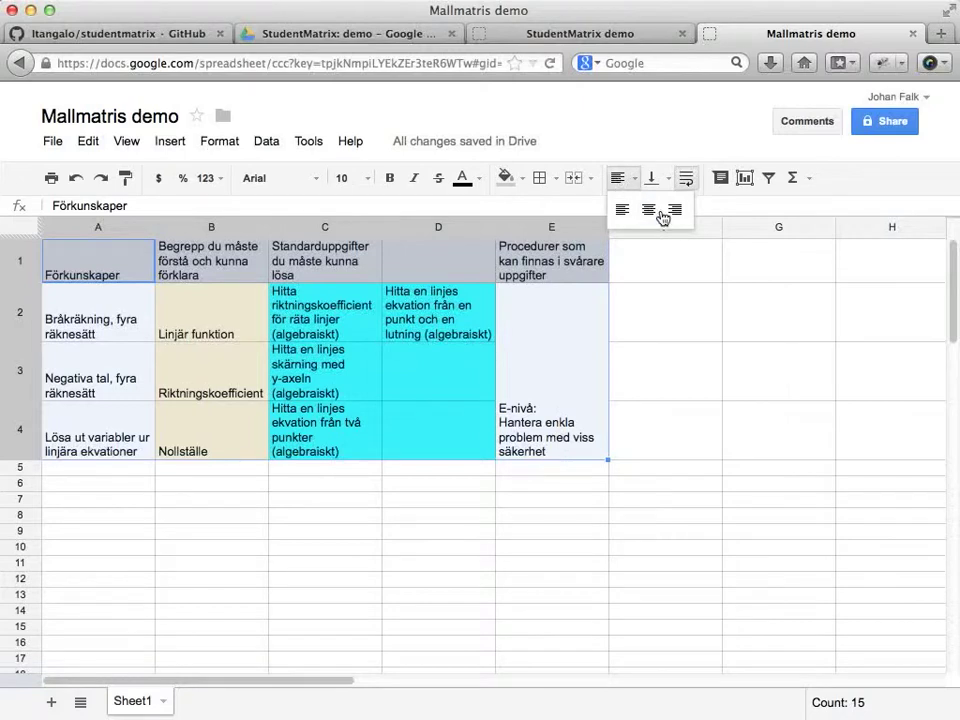
click(650, 210)
click(651, 178)
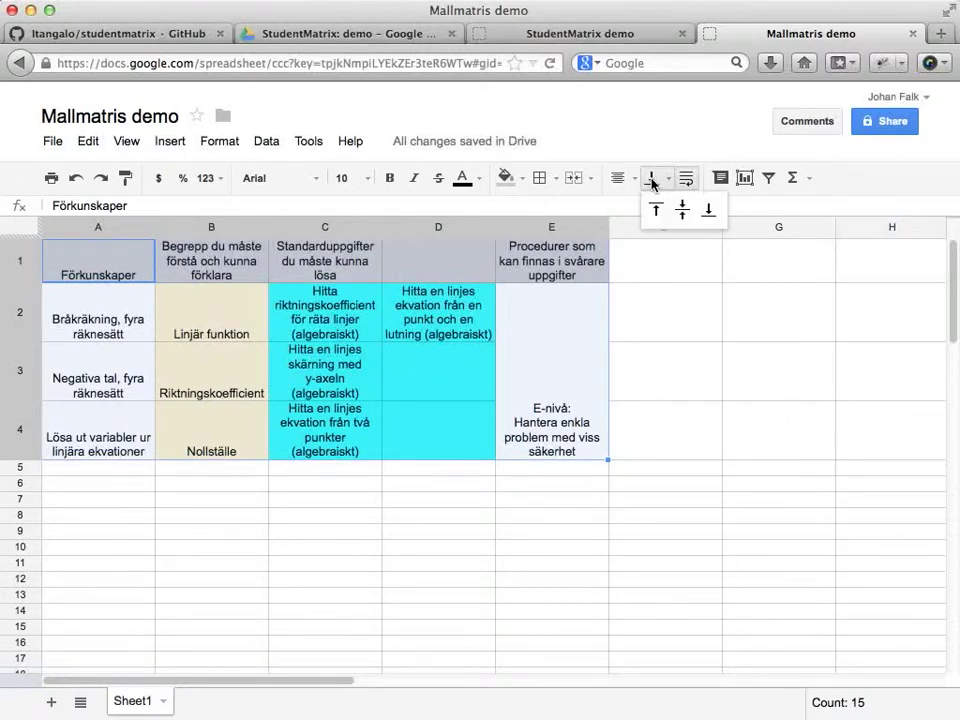
click(683, 212)
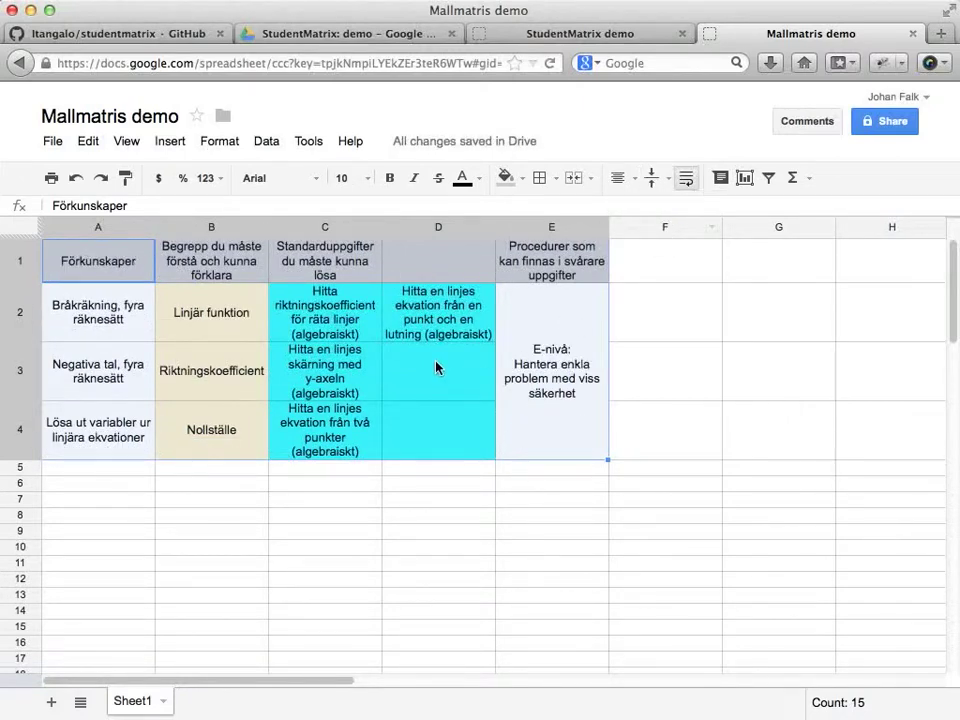
Widen columns A–E to about 150 px each.
click(96, 227)
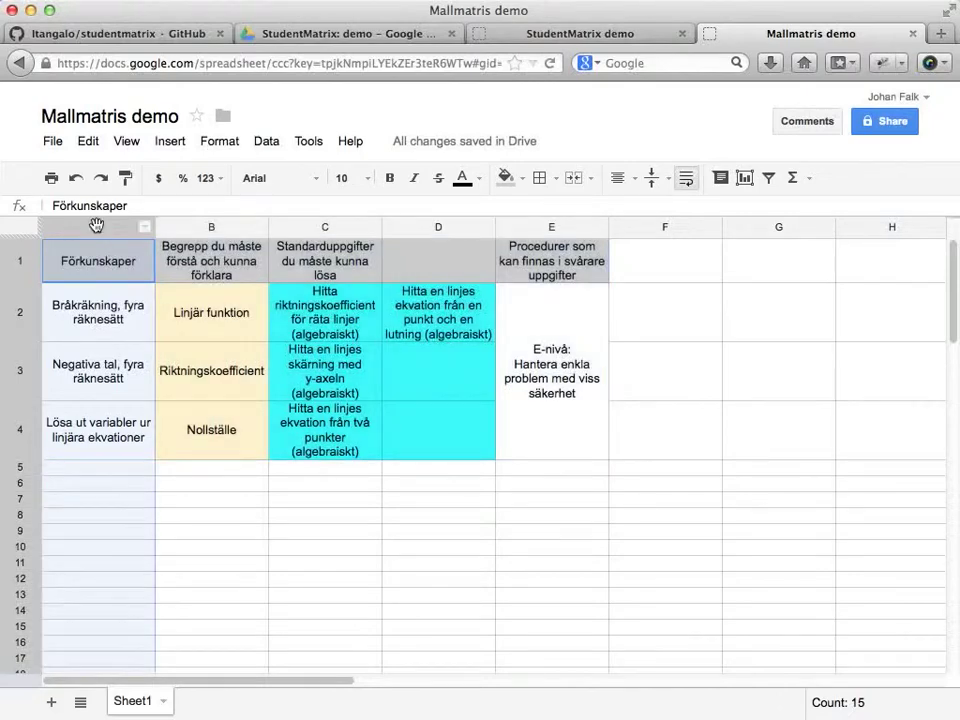
shift+click(519, 227)
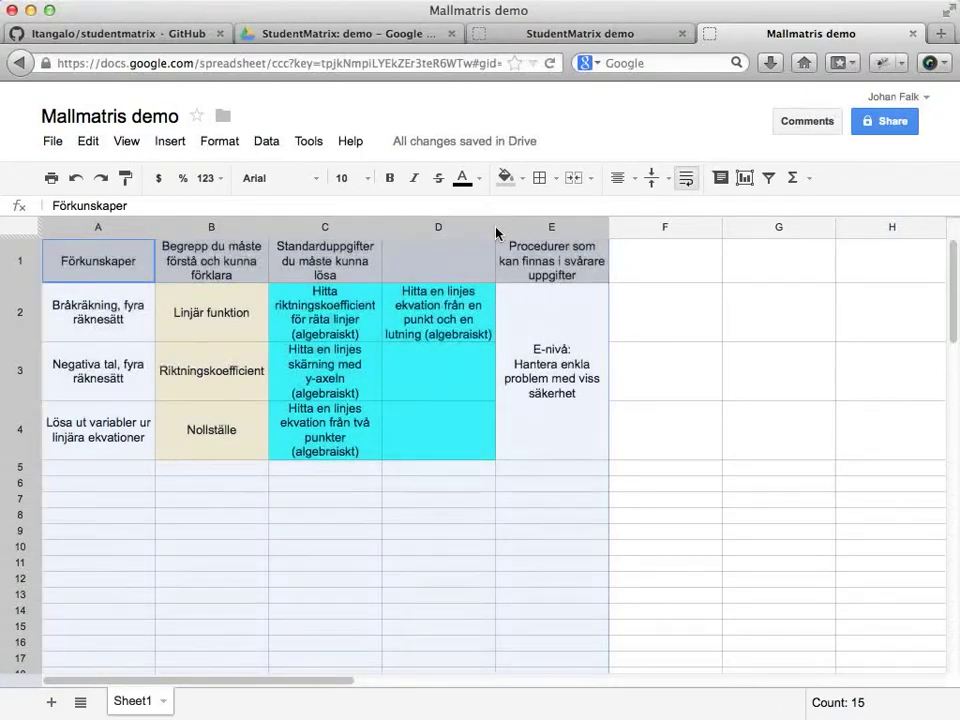
drag(496, 232, 532, 231)
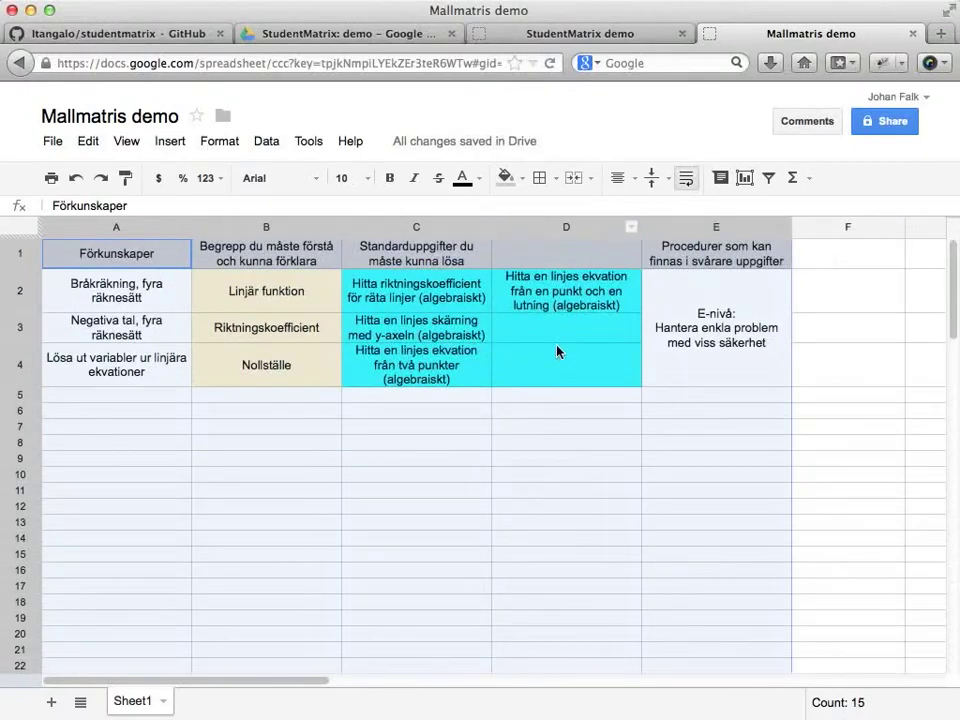
click(562, 352)
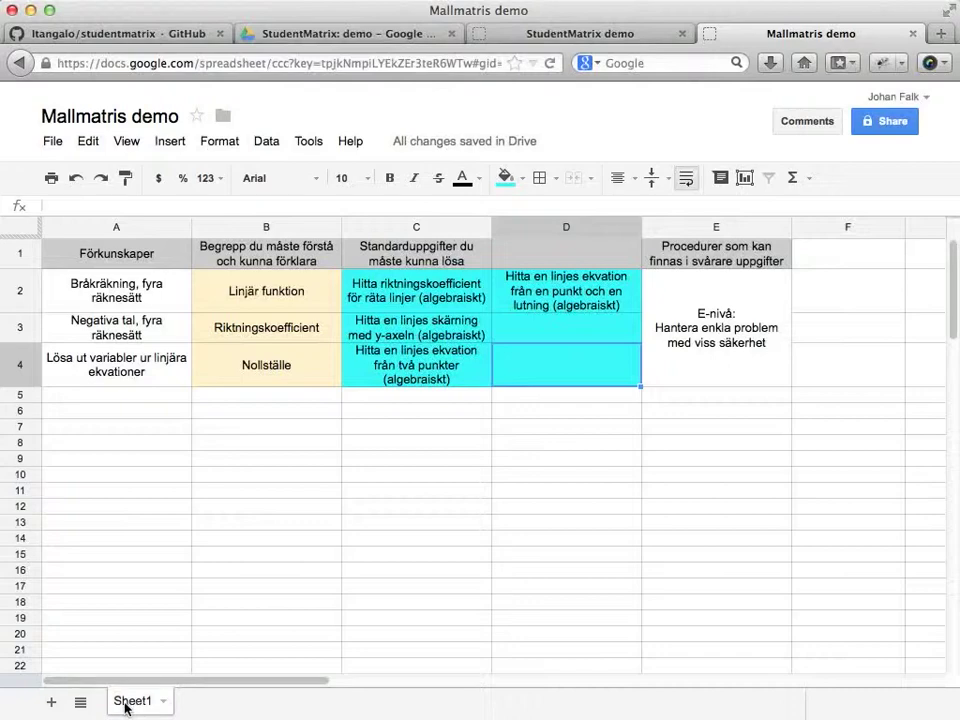
Rename Sheet1 to Betygsunderlag.
click(163, 703)
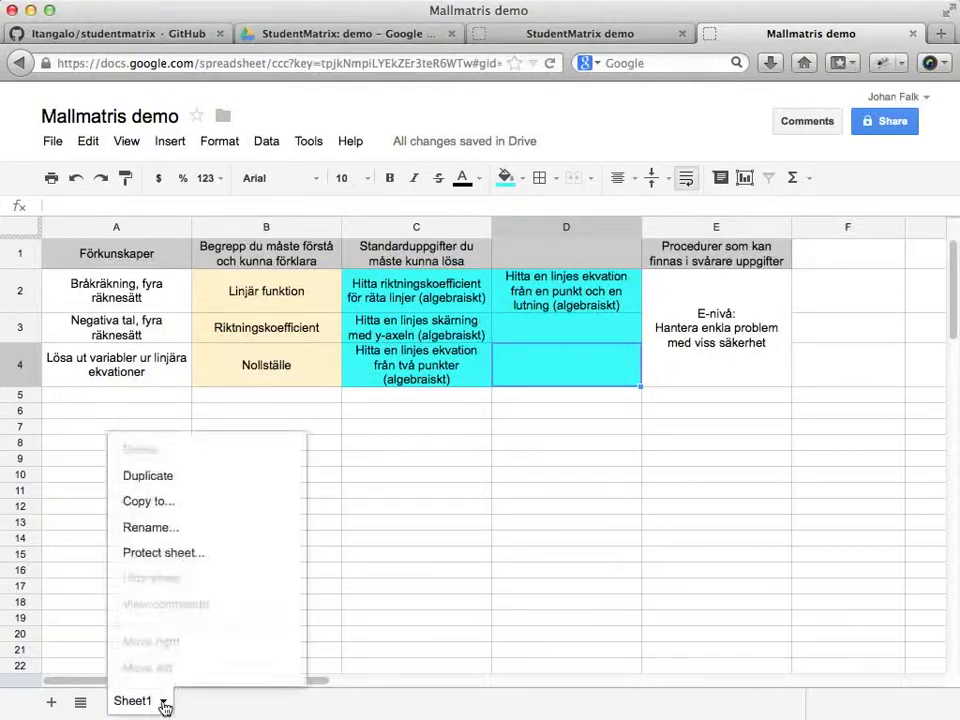
click(170, 530)
text(Bet)
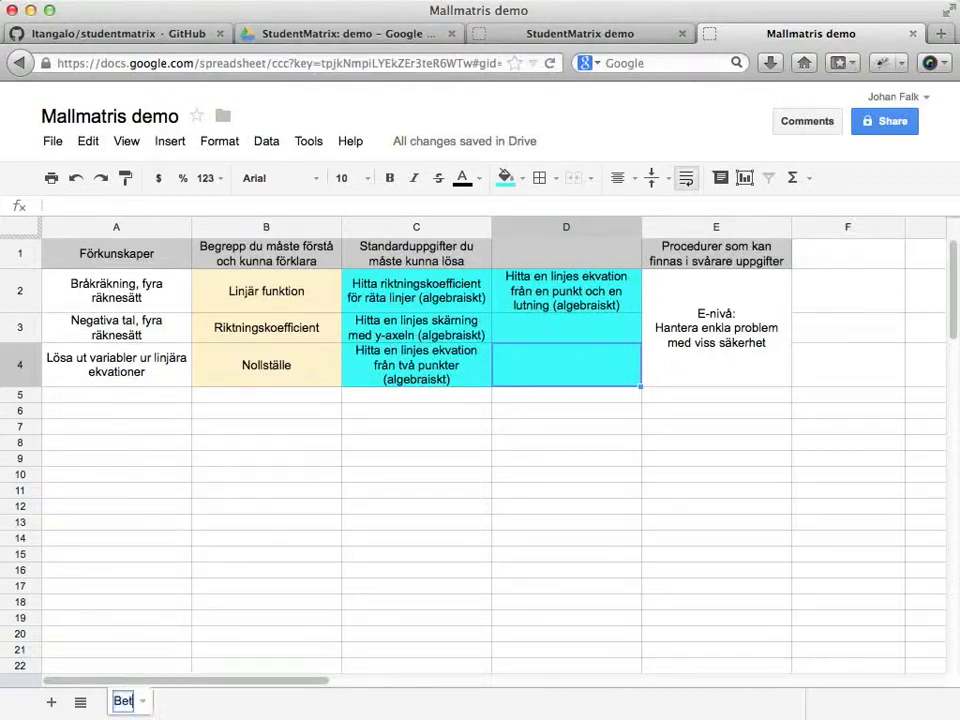
text(ygsunderlag)
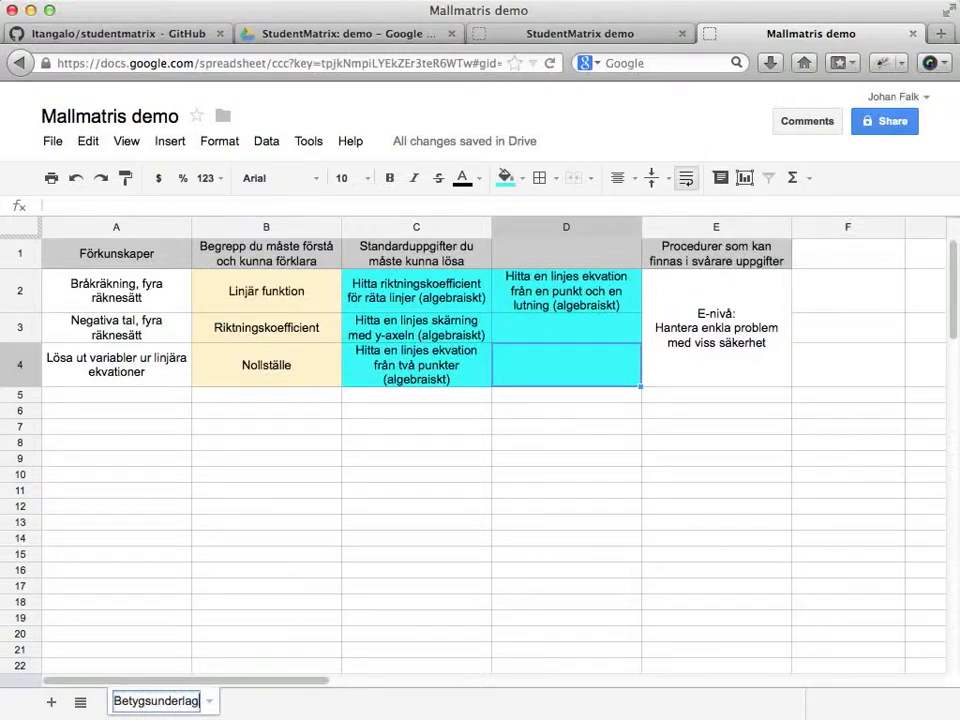
key(Return)
key(Return)
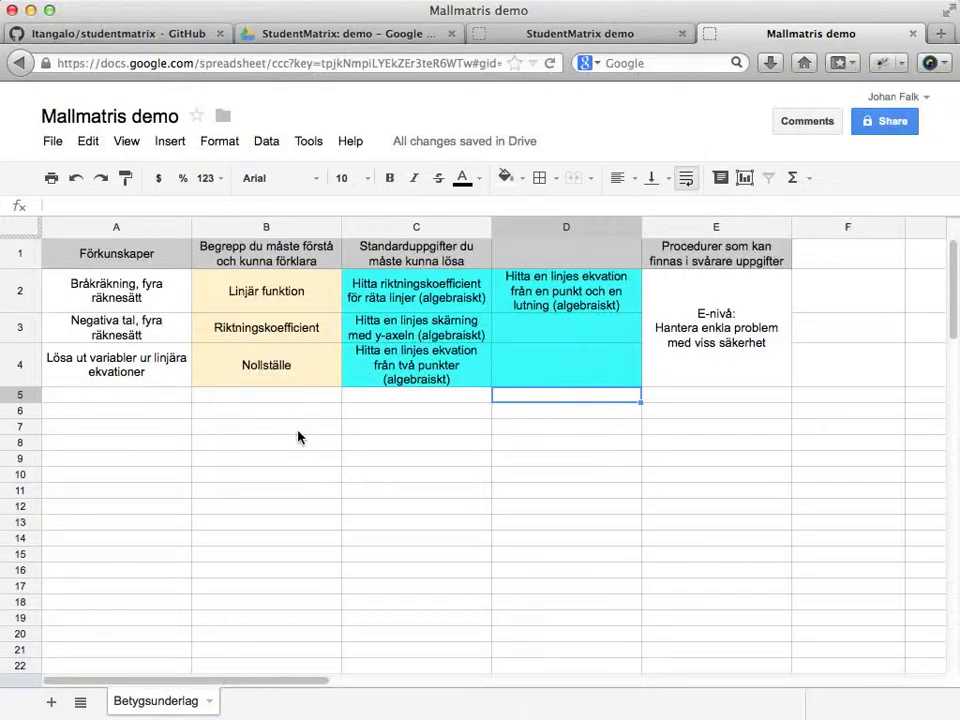
Duplicate Betygsunderlag, name the copy Självbedömning, and move it before Betygsunderlag.
click(209, 702)
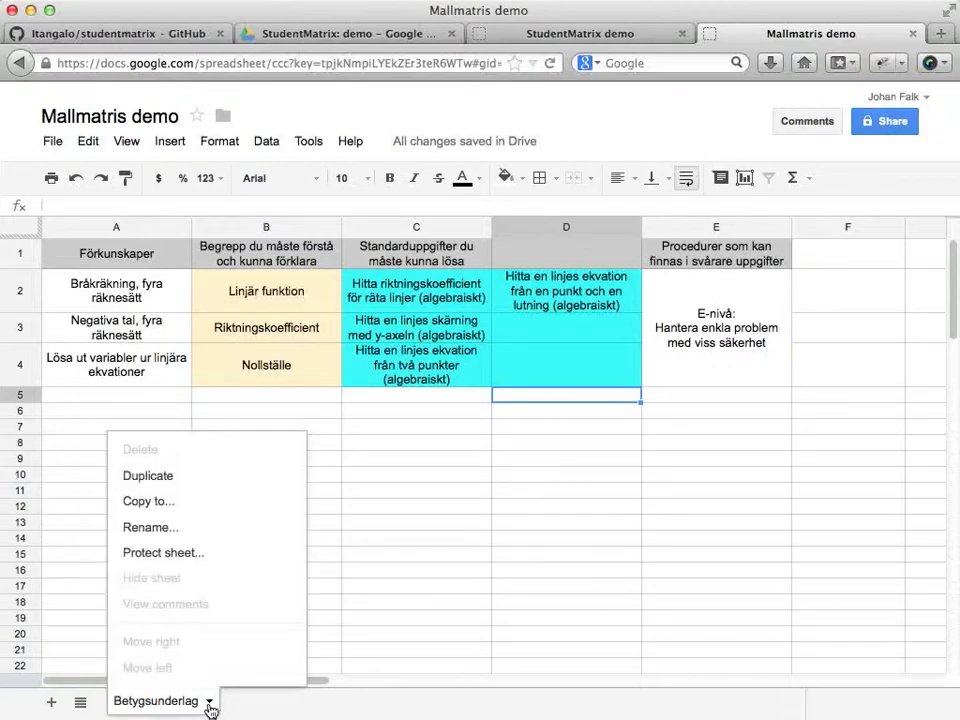
click(165, 479)
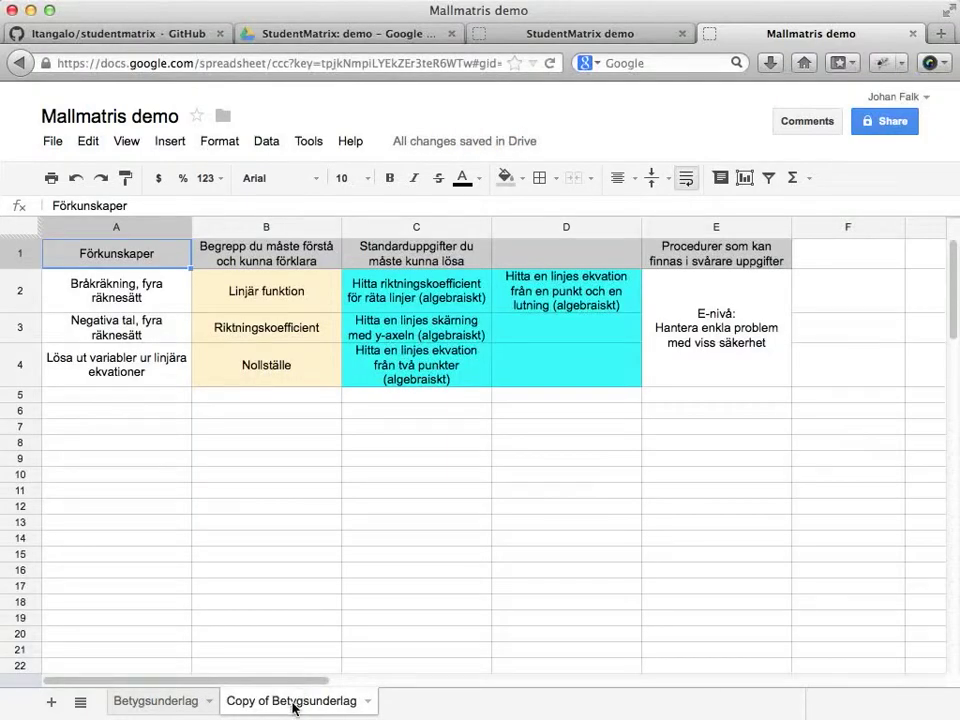
double_click(295, 704)
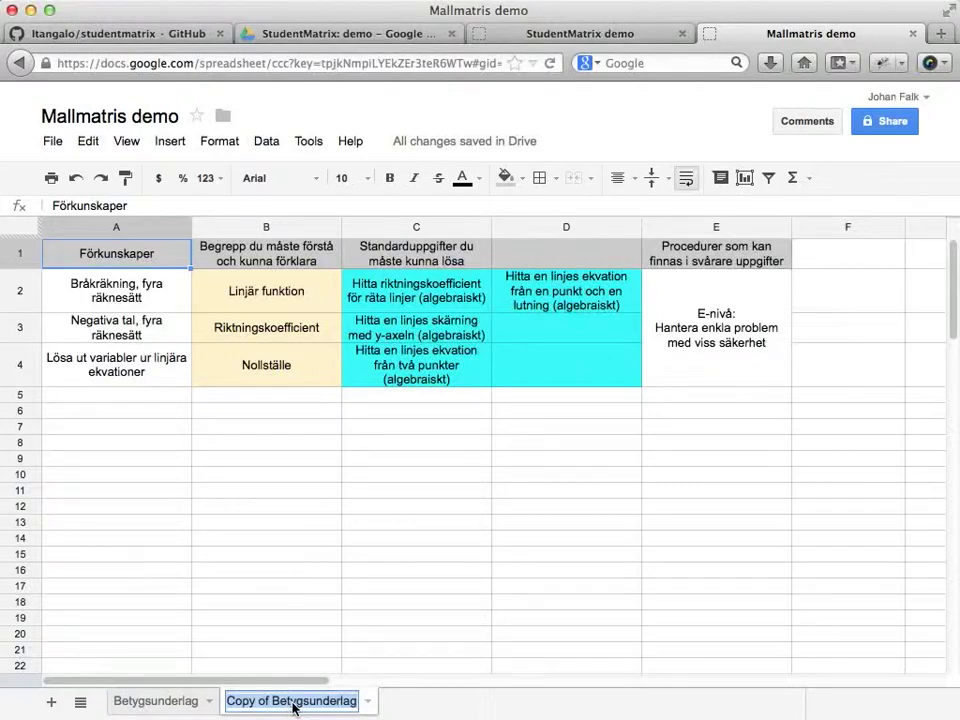
text(Självbed)
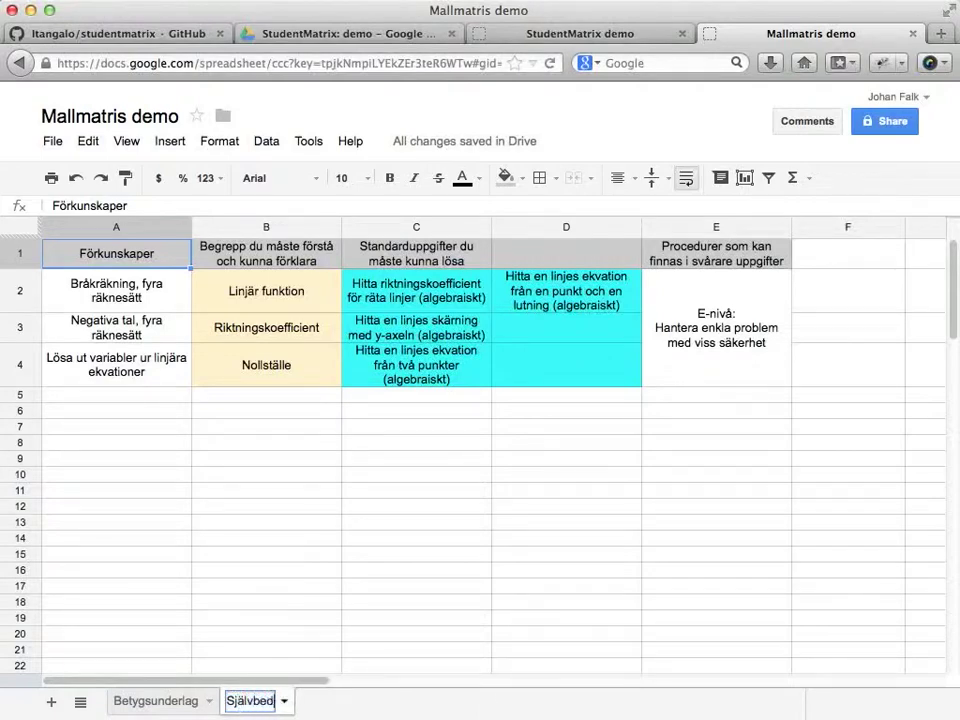
text(ömning)
key(Return)
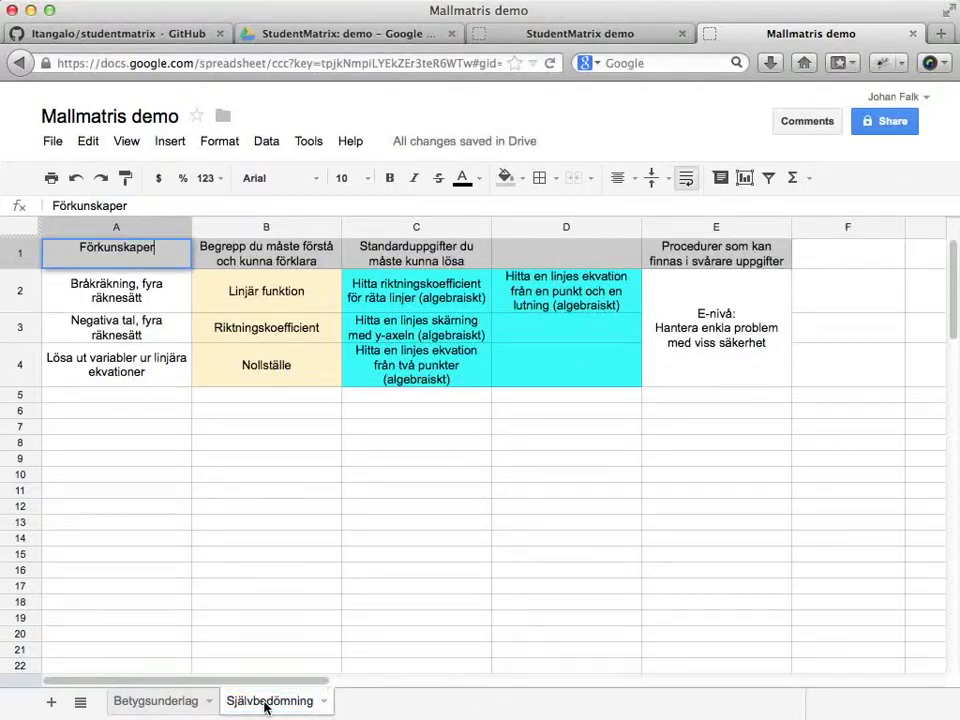
drag(266, 703, 143, 702)
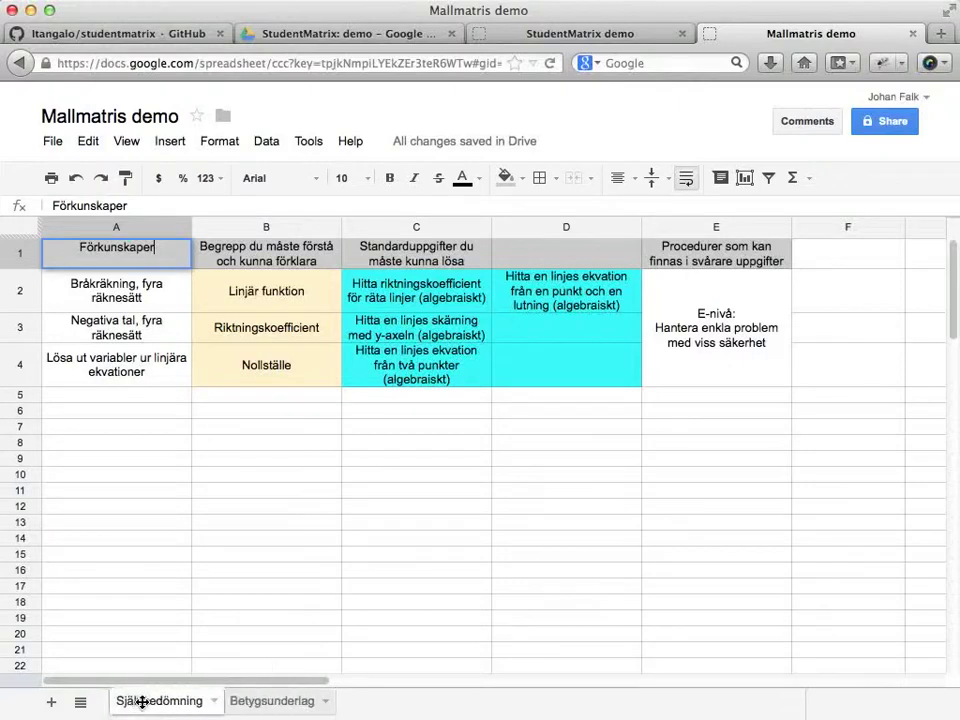
Add a blank sheet named Extra information and place it after Betygsunderlag.
click(53, 704)
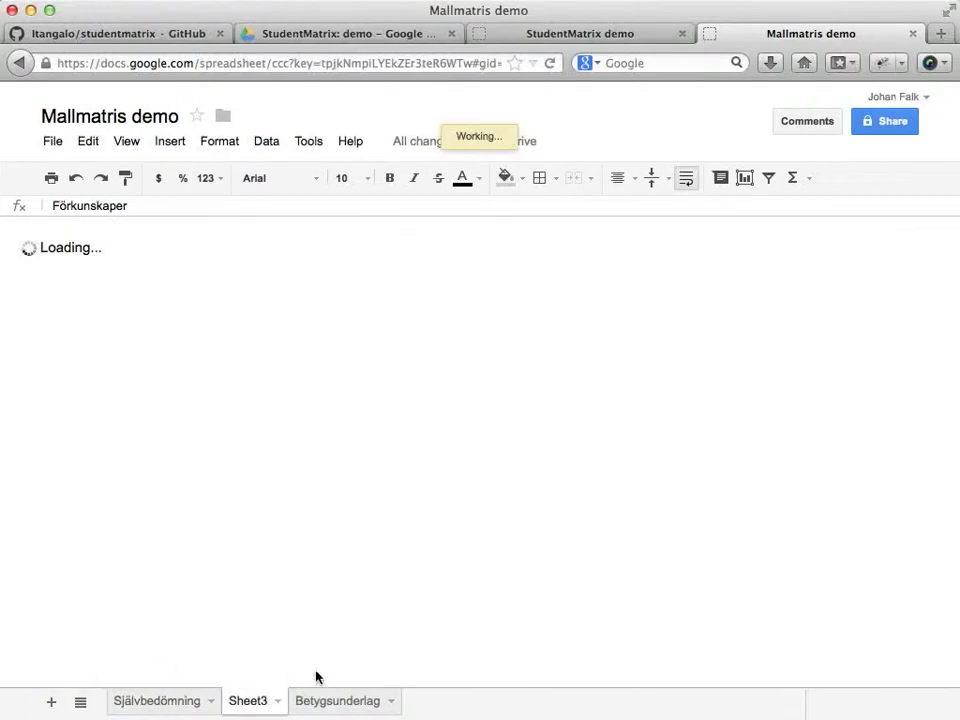
double_click(256, 701)
text(Ext)
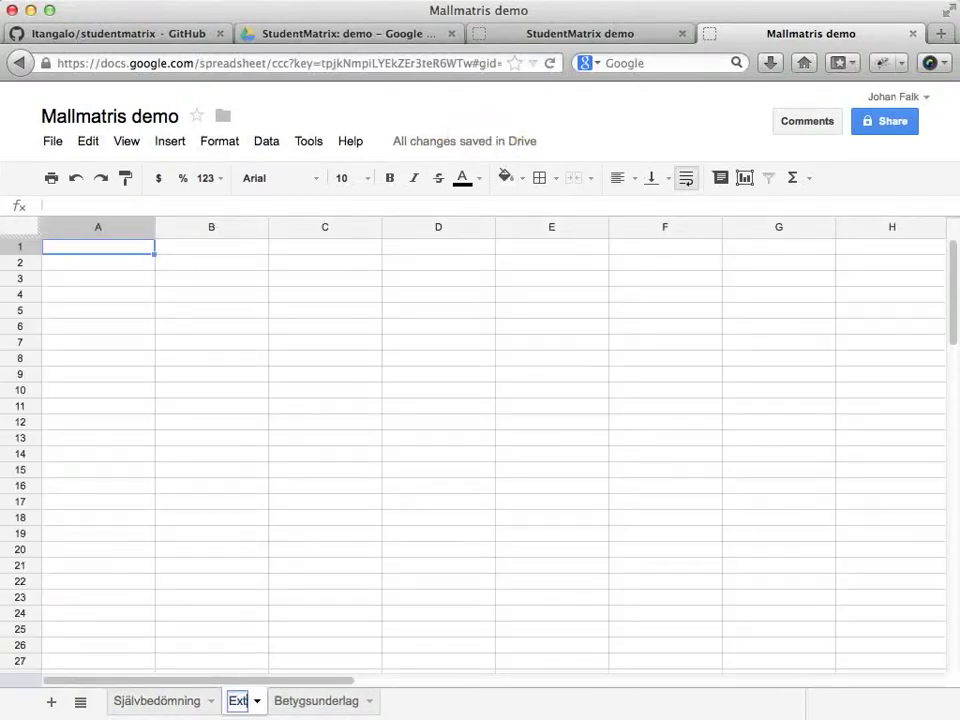
text(ra information)
key(Return)
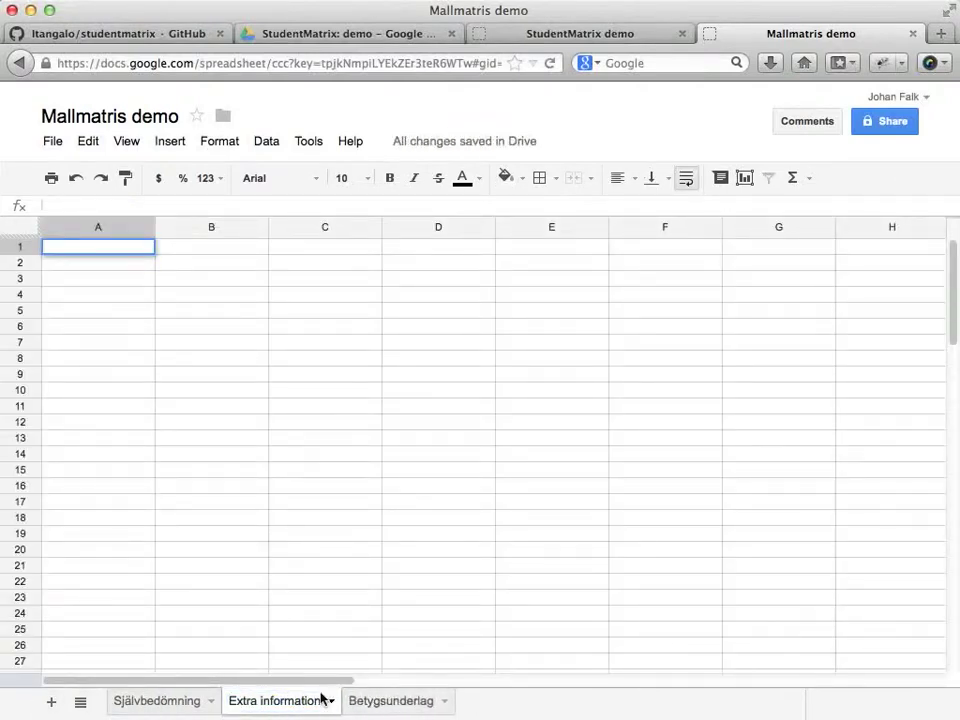
drag(268, 706, 416, 705)
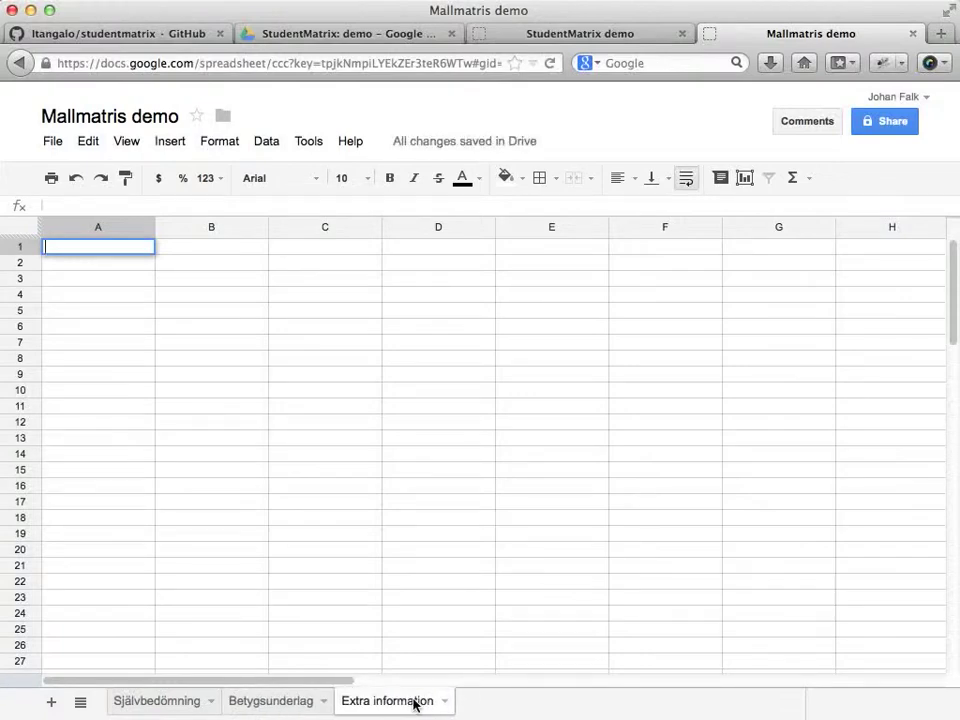
Switch back and forth between the Betygsunderlag and Självbedömning sheets, ending on Betygsunderlag.
click(265, 703)
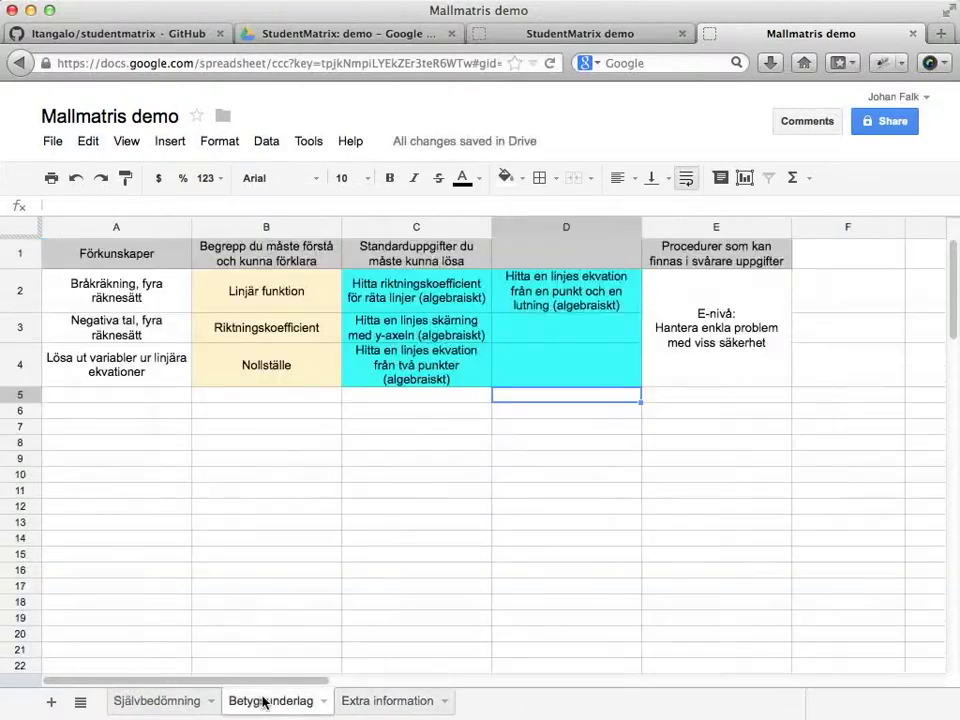
click(186, 703)
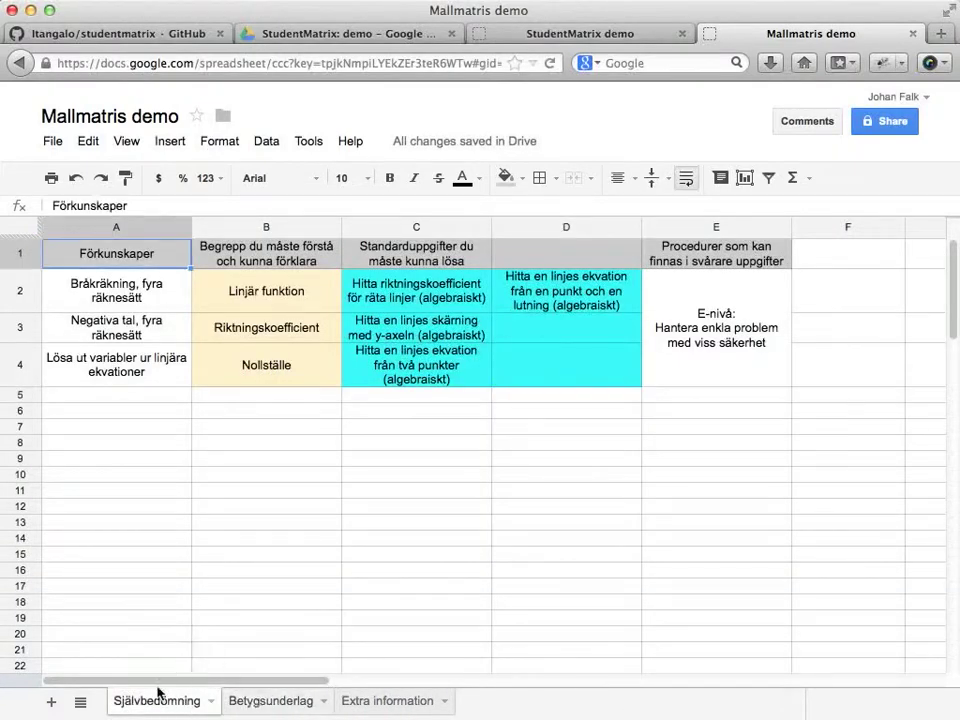
click(256, 708)
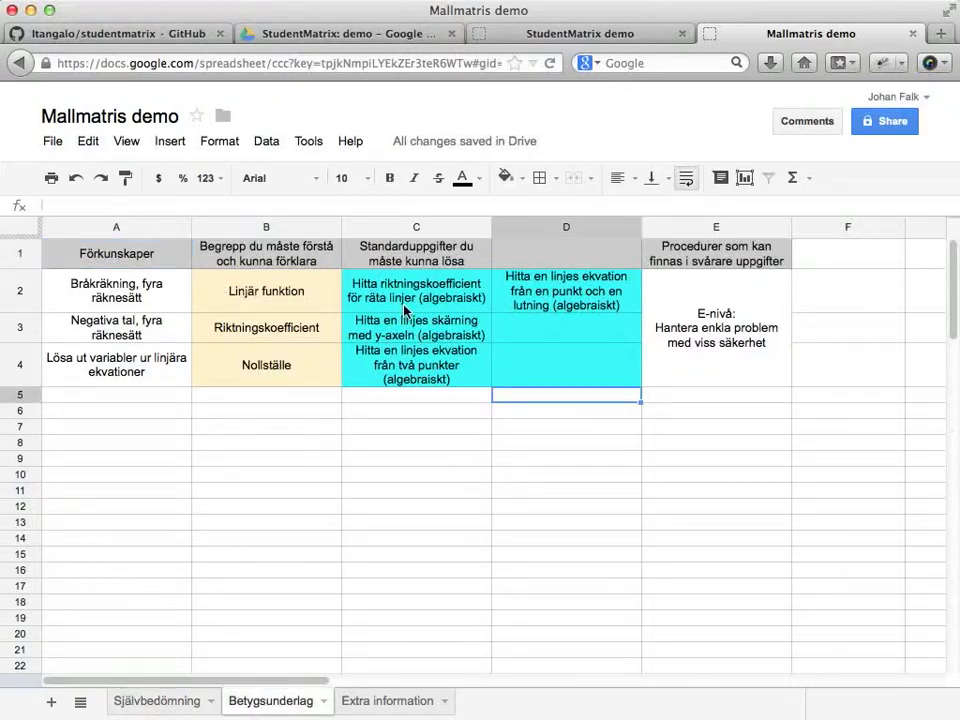
click(140, 700)
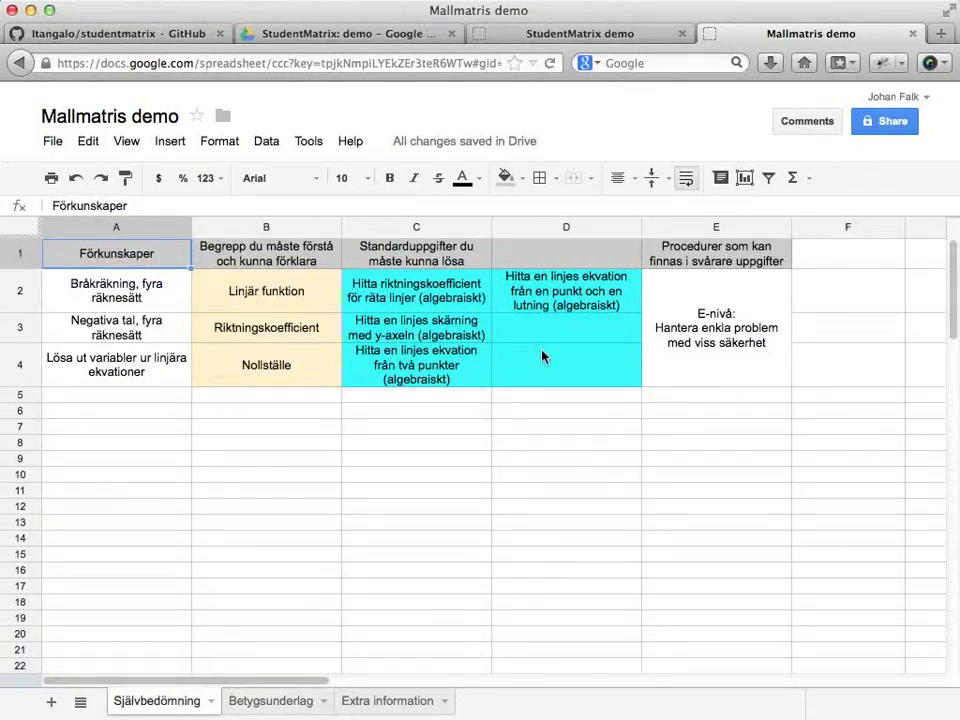
click(283, 700)
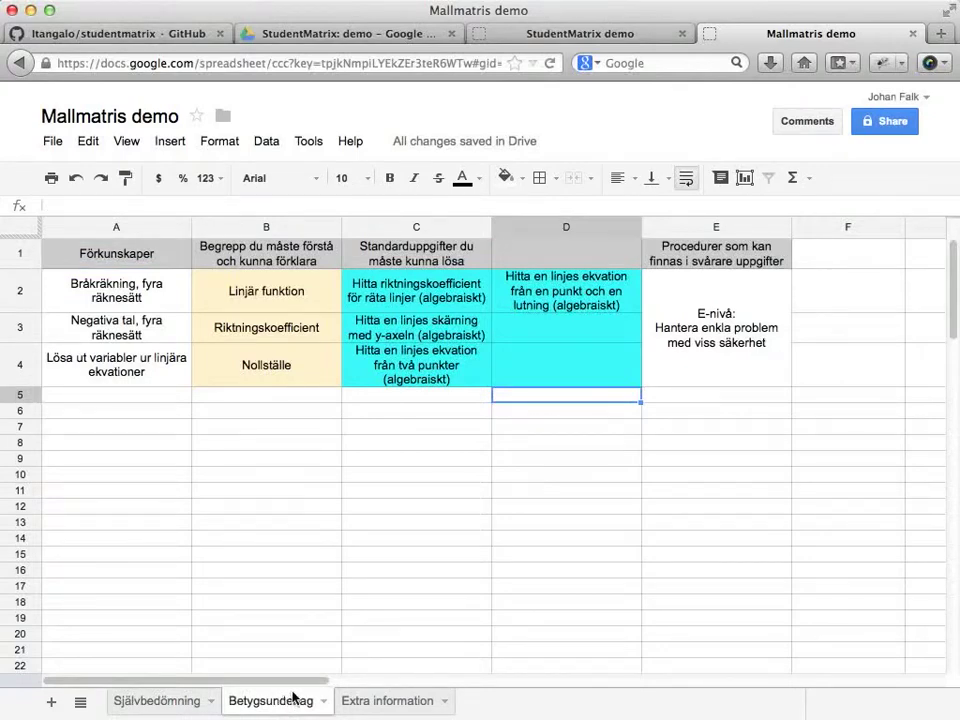
Close the Mallmatris demo tab, dismiss the template-created notice, and open StudentMatrix settings.
click(914, 35)
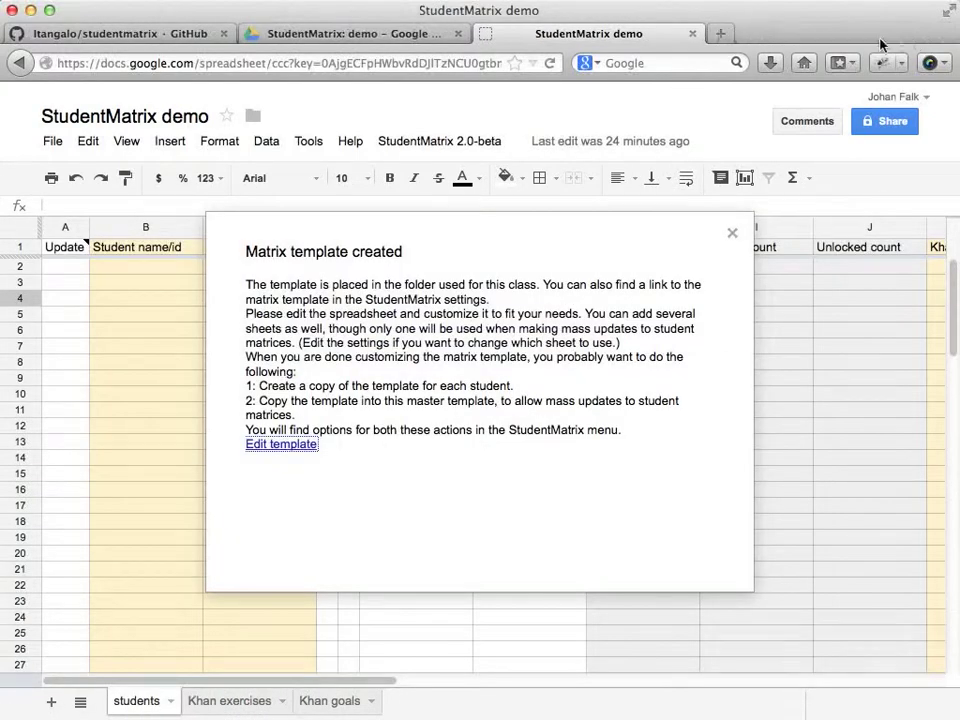
click(733, 234)
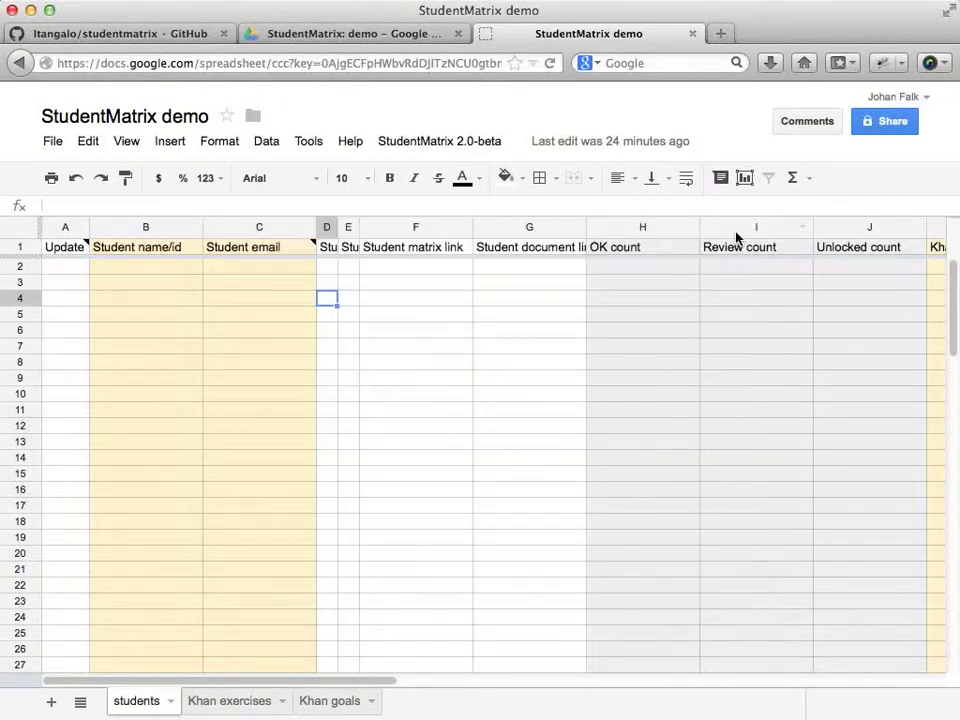
click(406, 146)
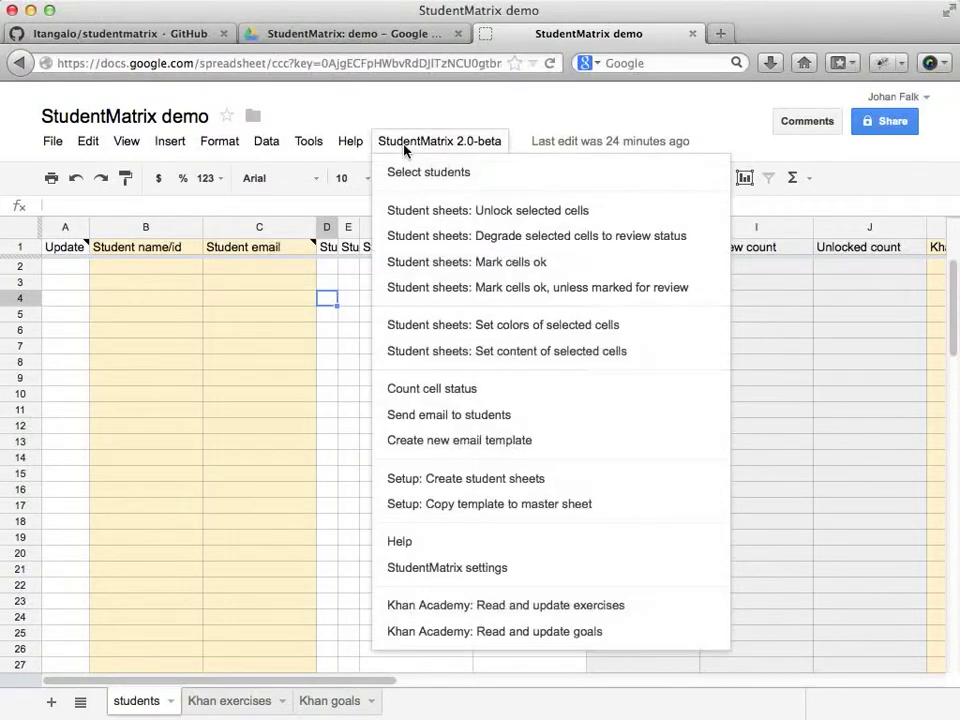
click(439, 571)
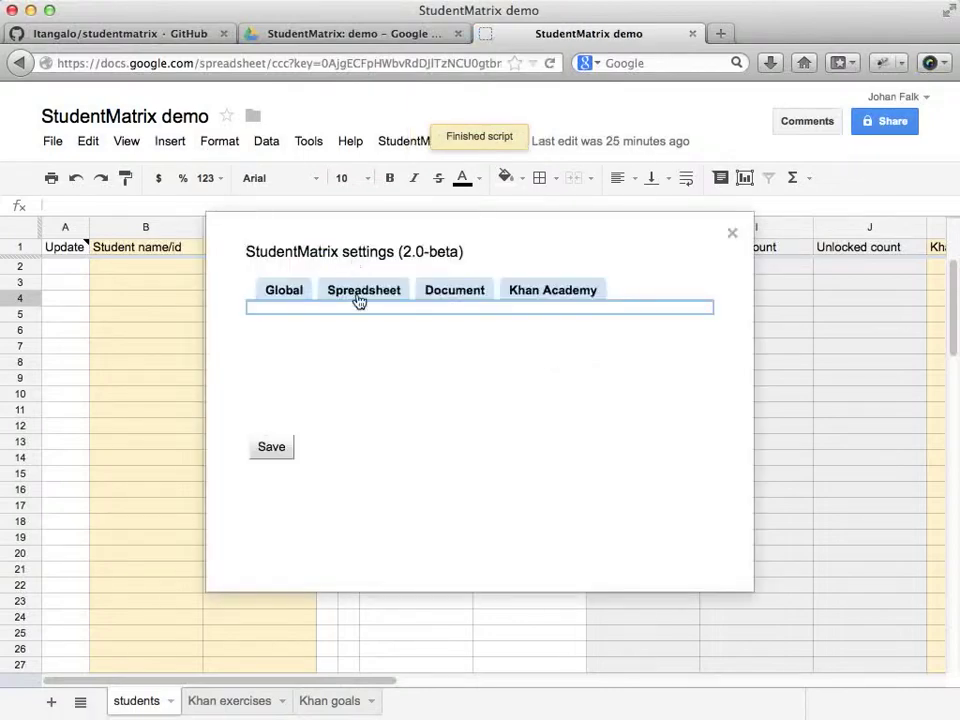
In Spreadsheet settings, set the matrix tab to Betygsunderlag and student-editable tab to Självbedömning.
click(360, 293)
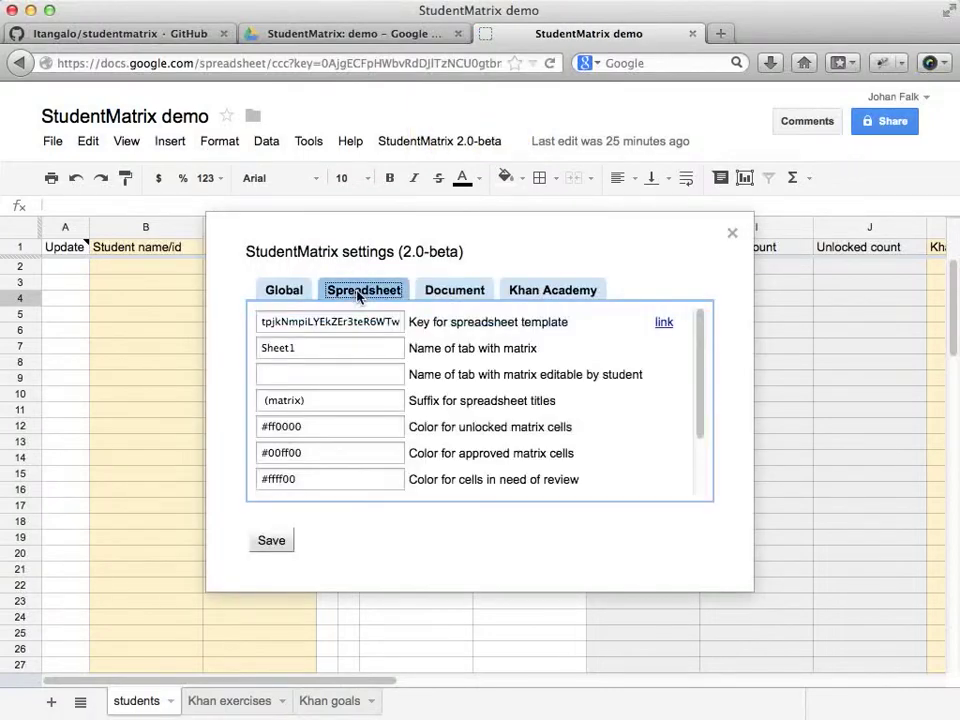
click(395, 320)
double_click(395, 320)
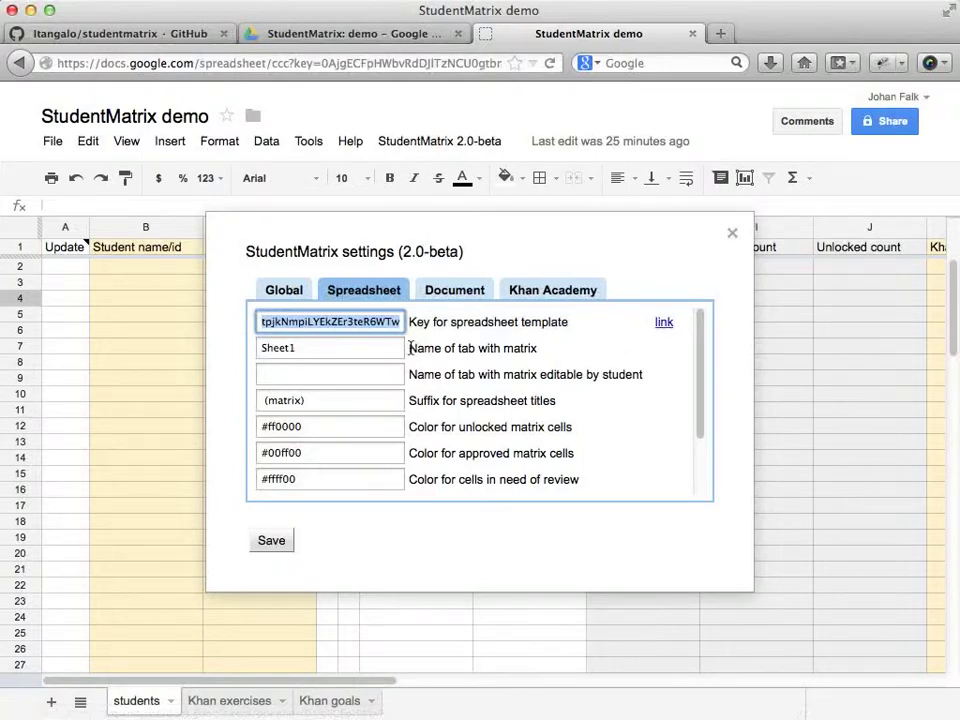
drag(408, 348, 540, 352)
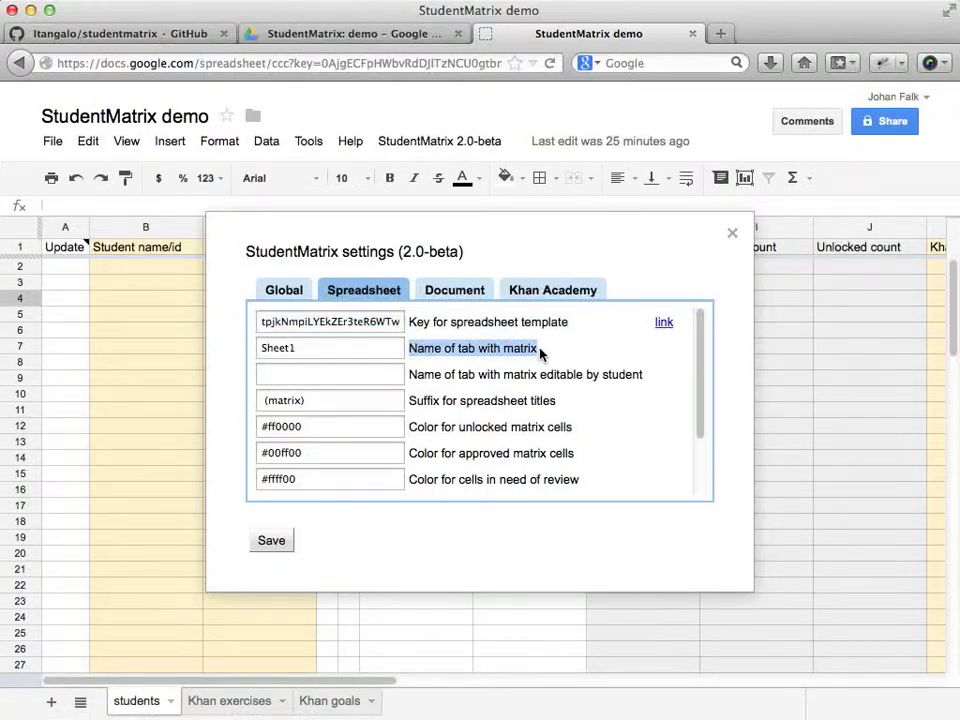
drag(386, 347, 249, 350)
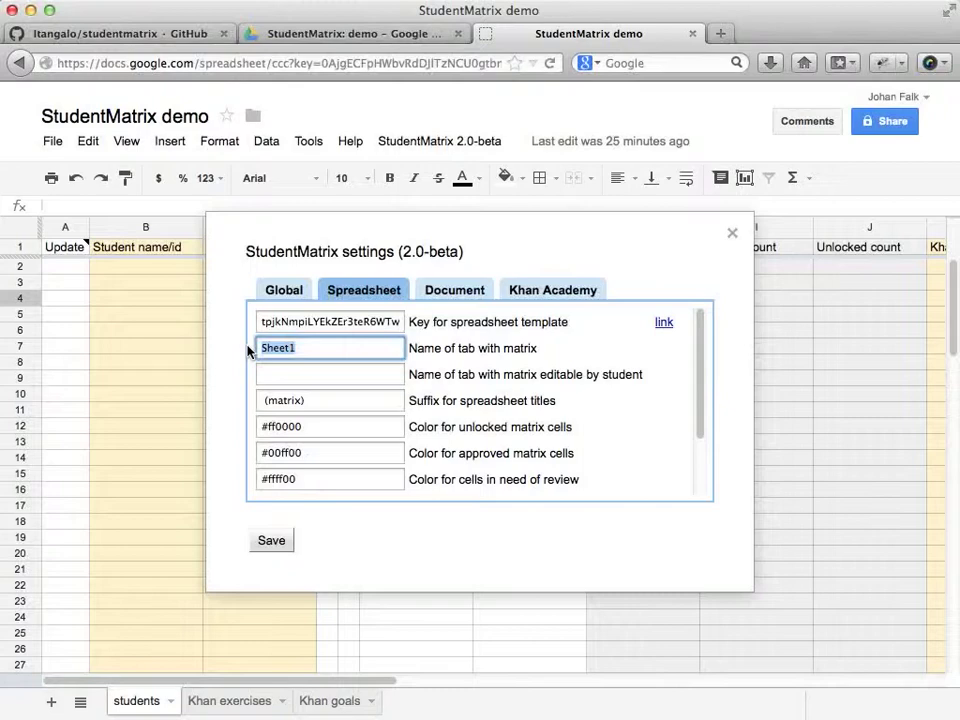
text(Betygsunderlag)
click(351, 376)
text(Självbedömning)
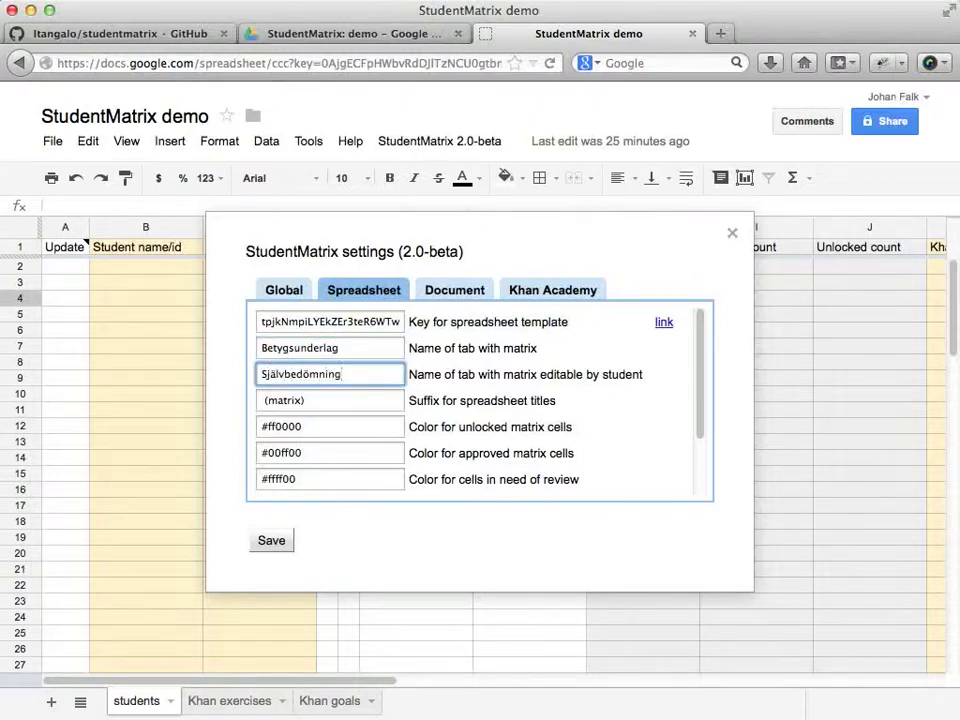
key(super+a)
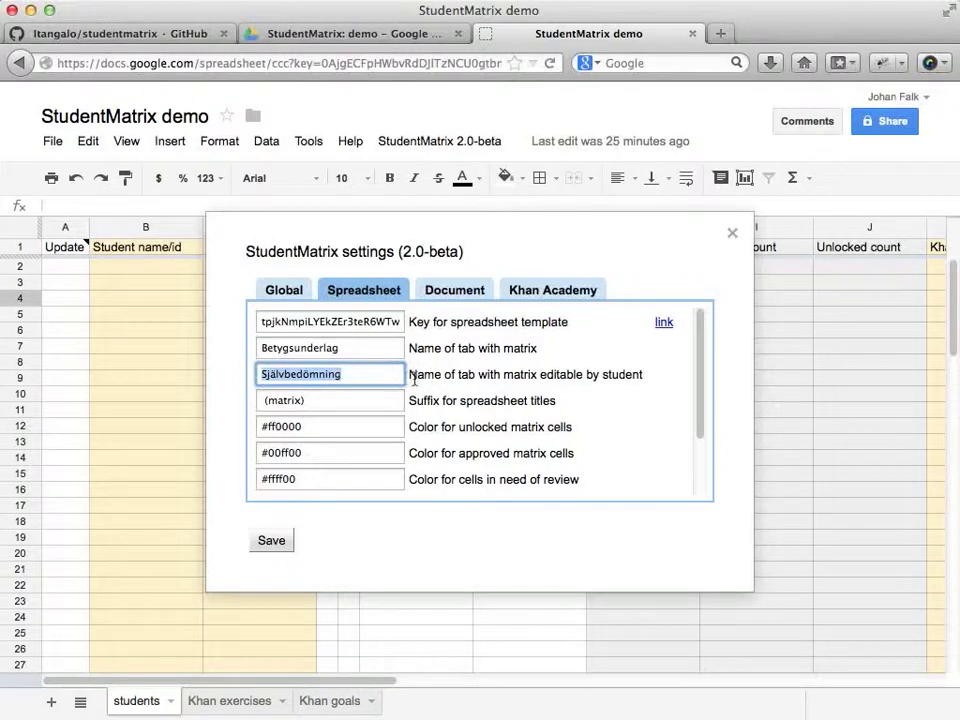
drag(414, 379, 637, 377)
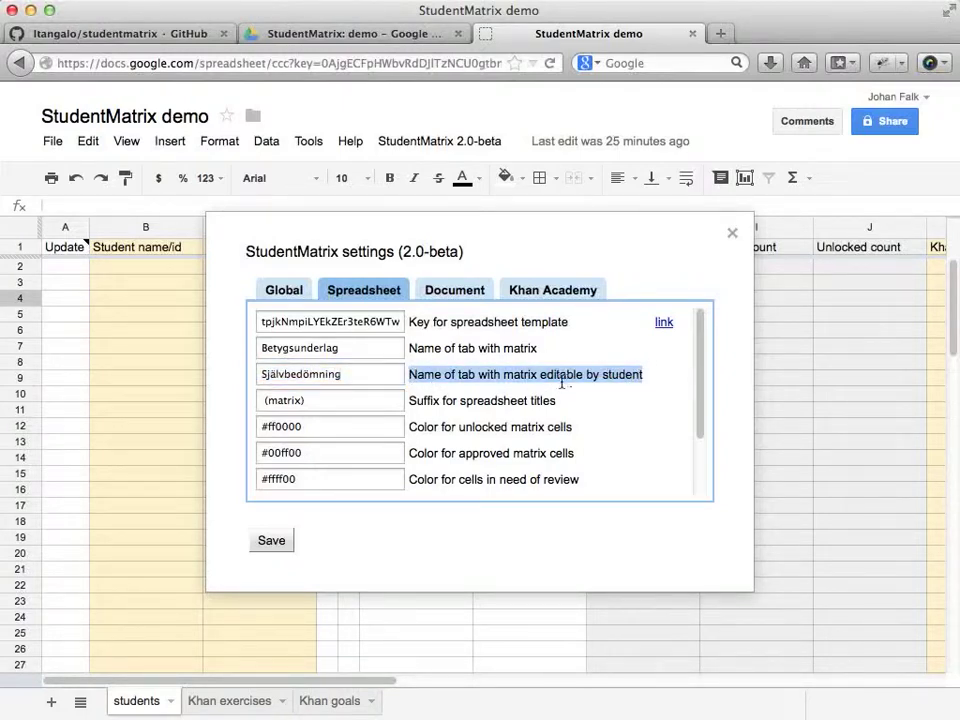
Enable the 'Add student edit permission' option for new sheets.
scroll(511, 388, down, 1)
scroll(505, 380, down, 1)
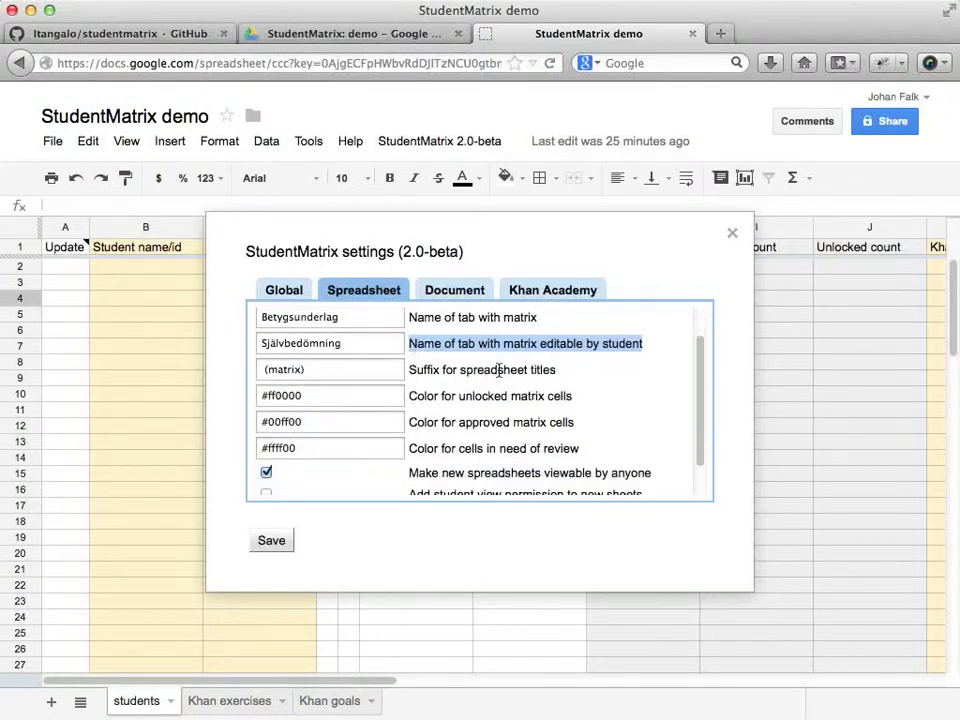
scroll(499, 371, down, 2)
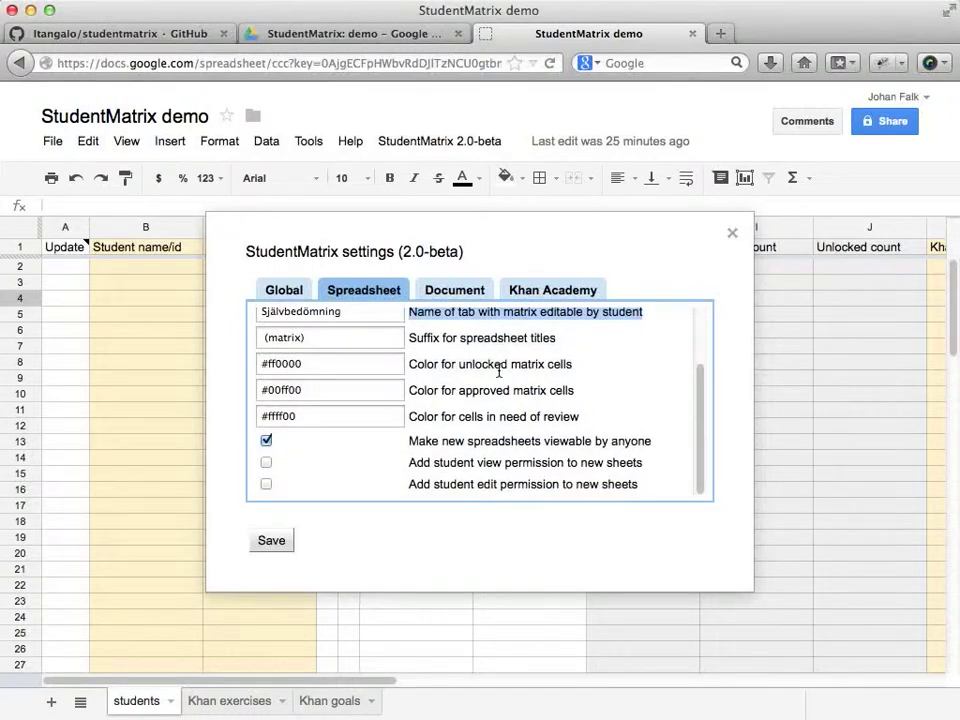
click(412, 484)
drag(601, 480, 640, 484)
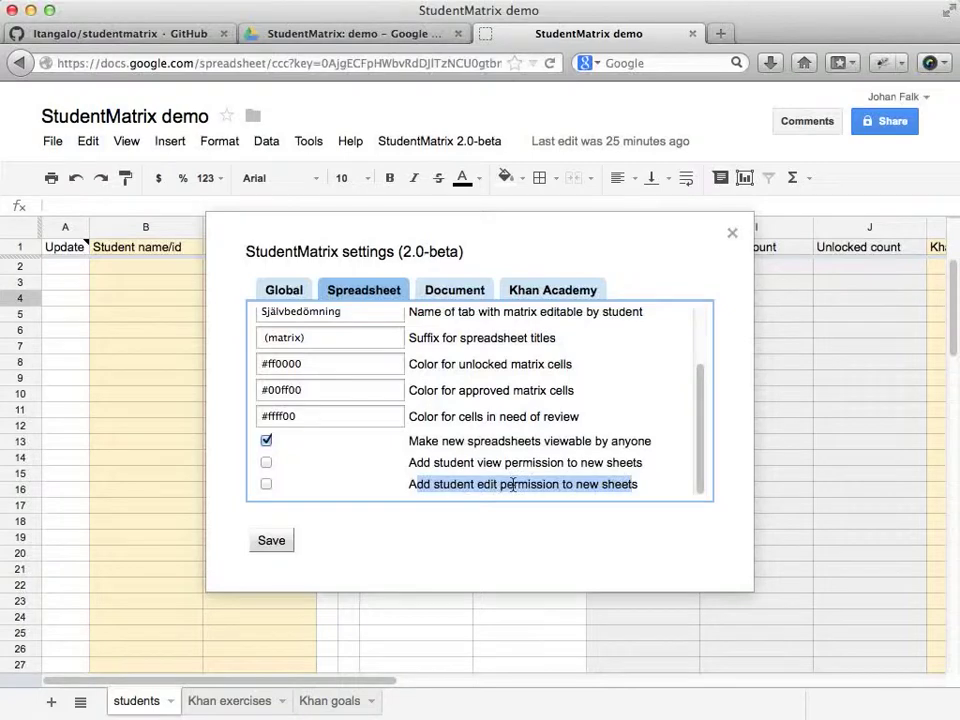
click(266, 484)
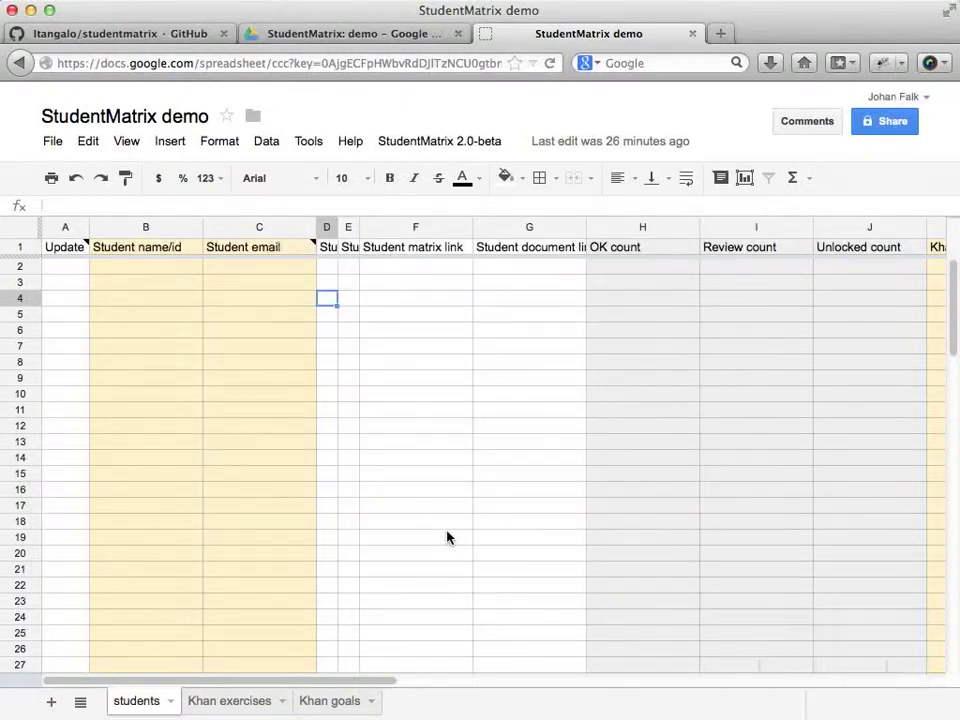
Enter five student names down column B starting at B2.
key(Left)
key(Up)
key(Left)
key(Up)
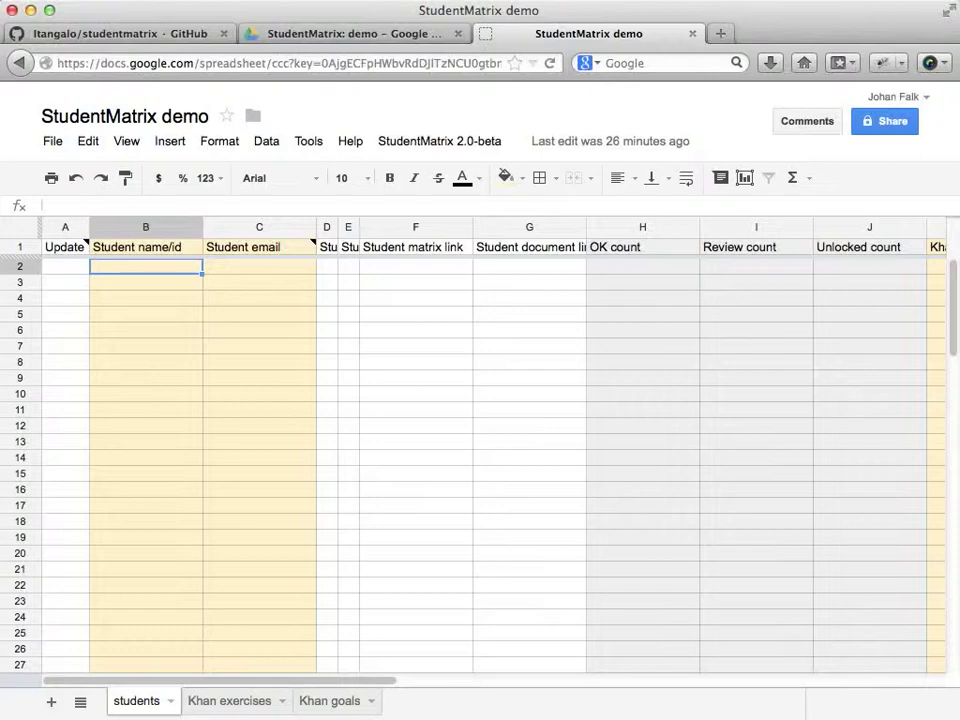
text(Alice)
key(Return)
text(Bob)
key(Return)
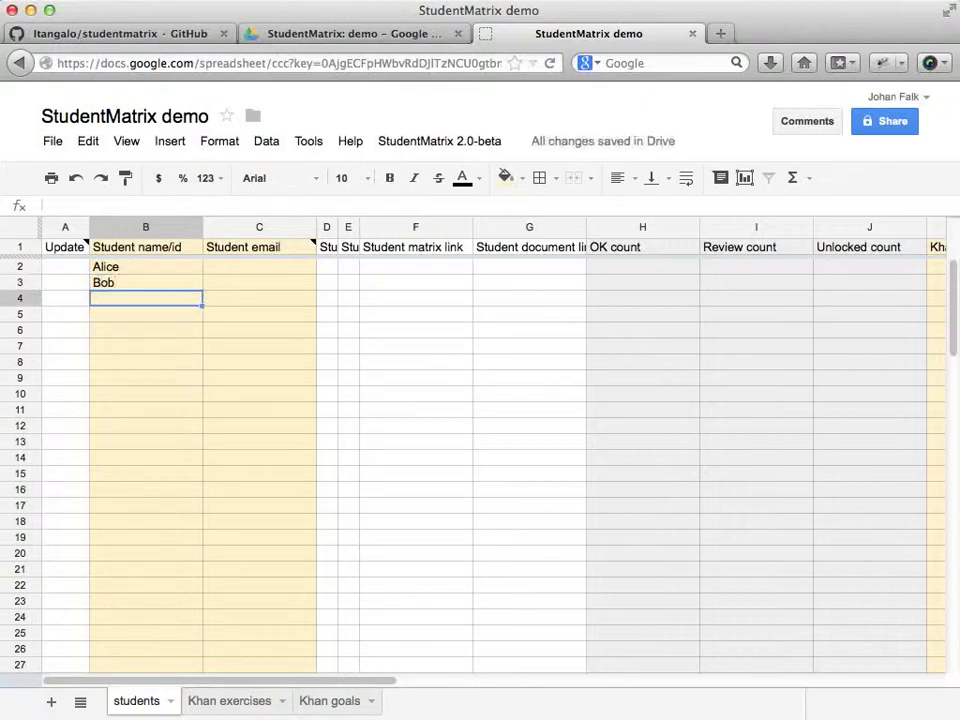
text(Cedric)
key(Return)
text(Daniel)
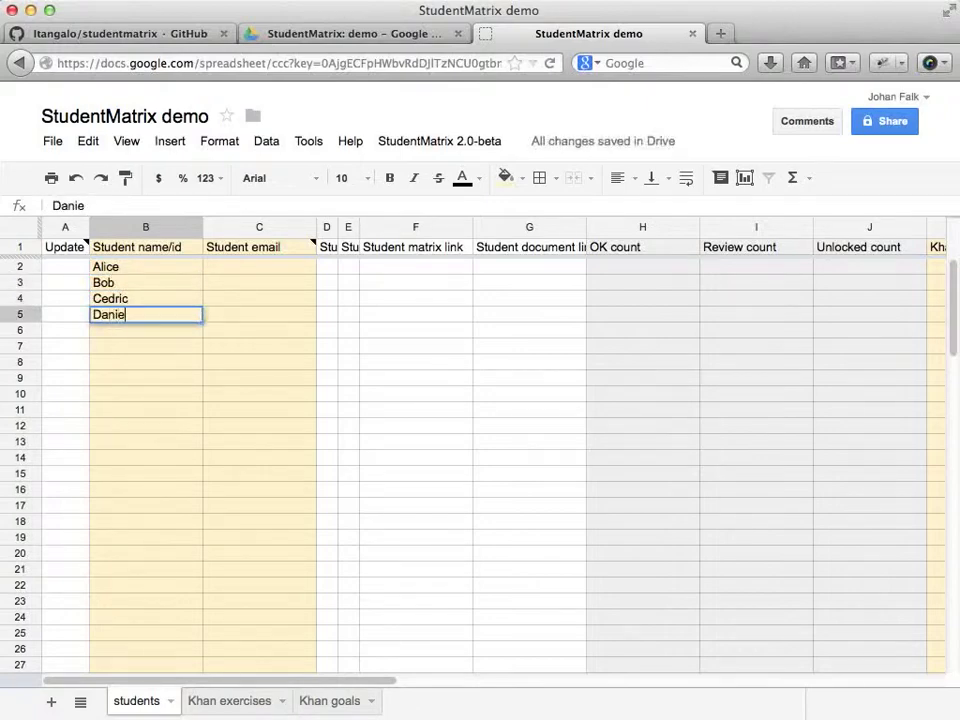
key(Return)
text(Eve)
key(Return)
Enter the first student's e-mail address in cell C2.
click(259, 330)
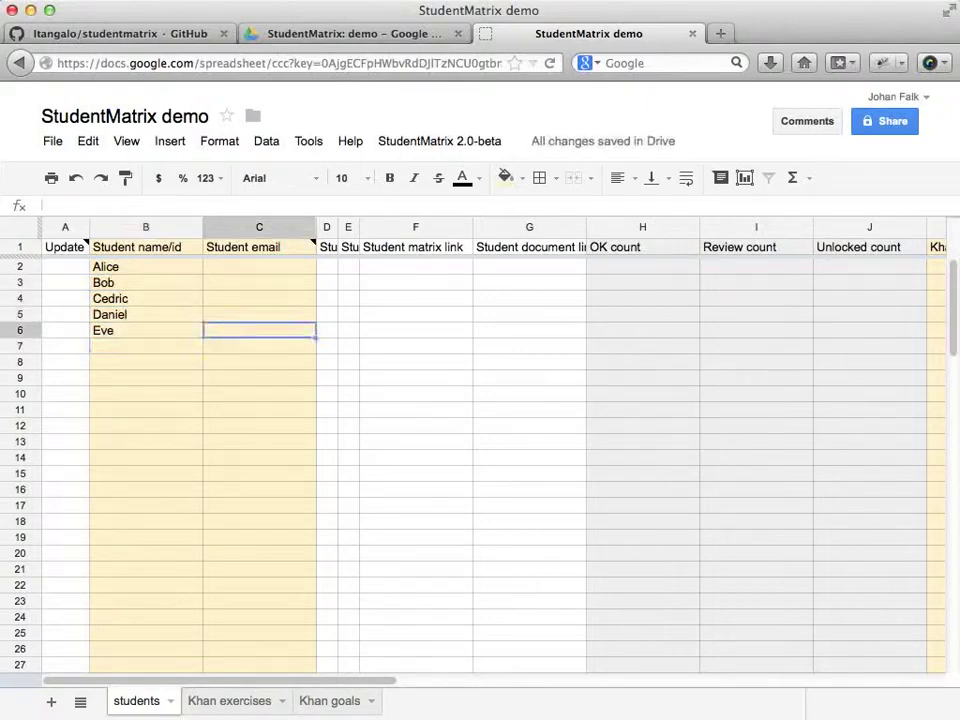
click(259, 266)
text(al)
key(BackSpace)
key(BackSpace)
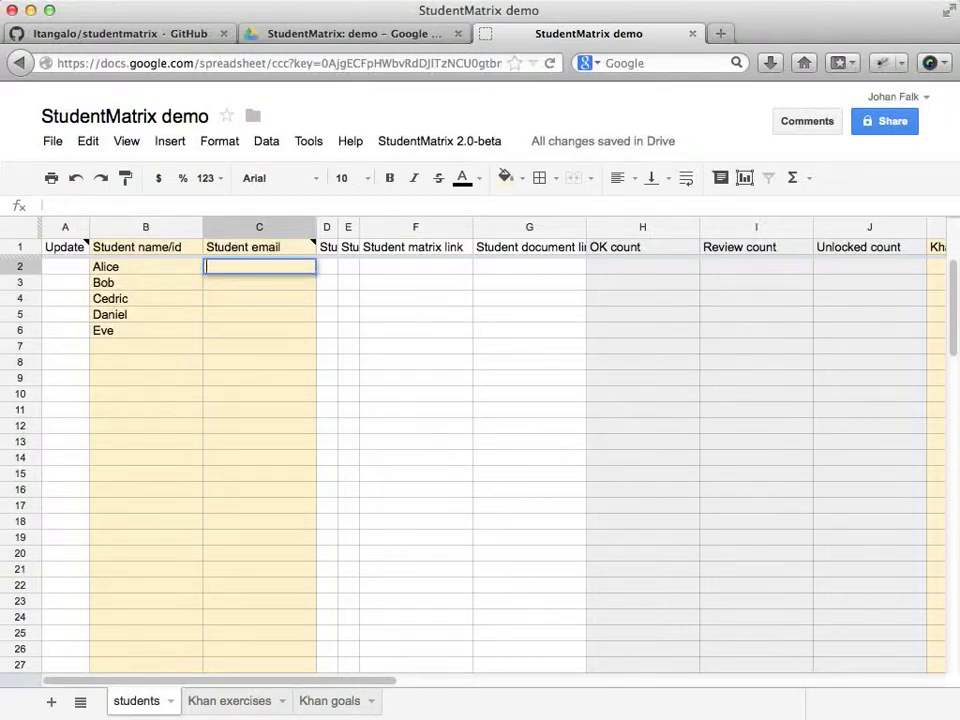
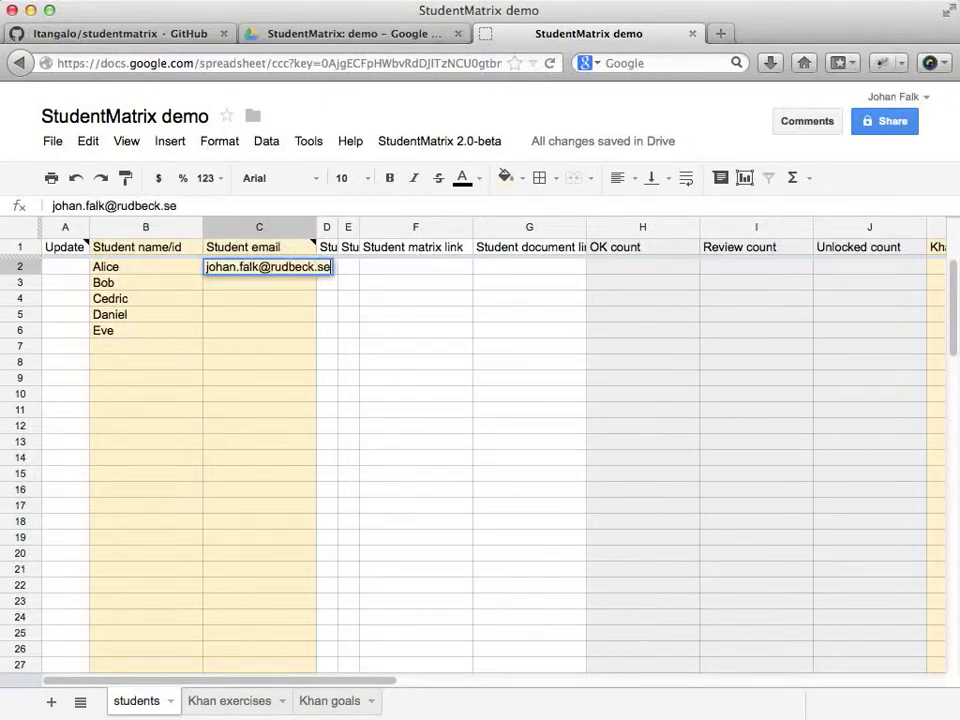
key(Return)
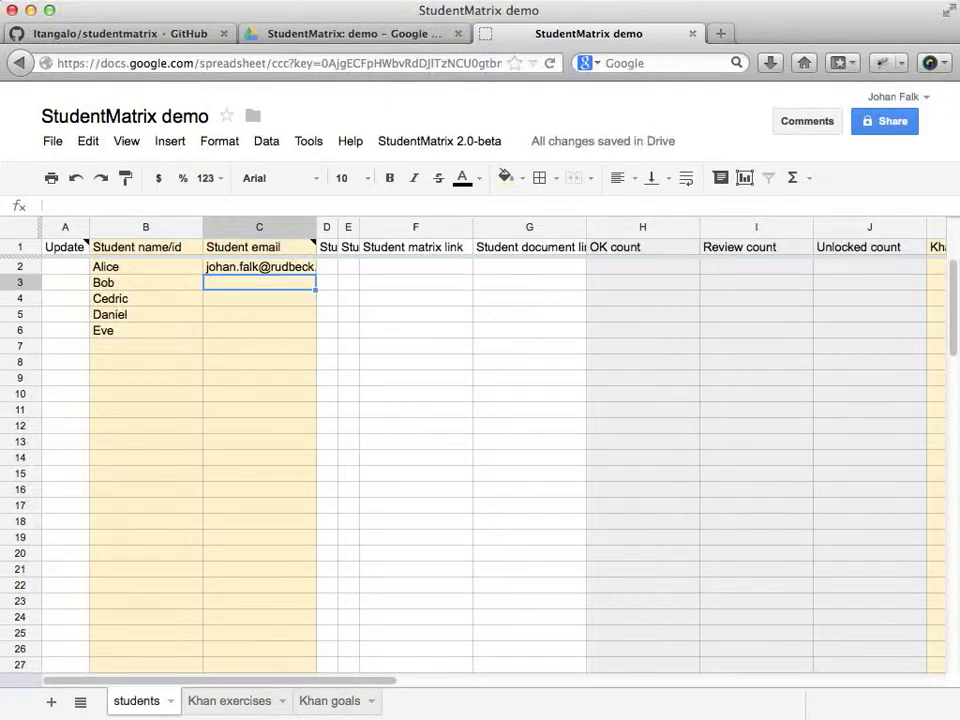